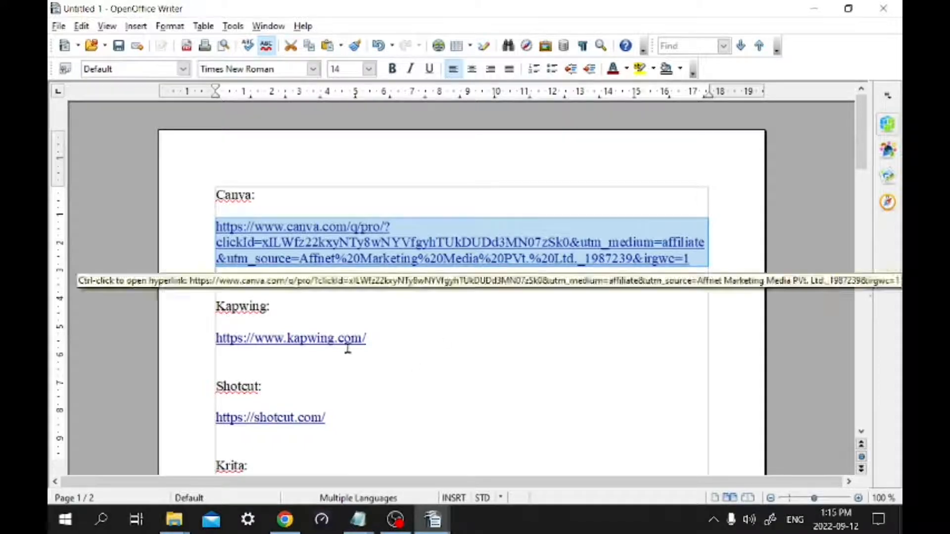
pyautogui.moveTo(380, 342); pyautogui.dragTo(96, 333)
pyautogui.click(433, 364)
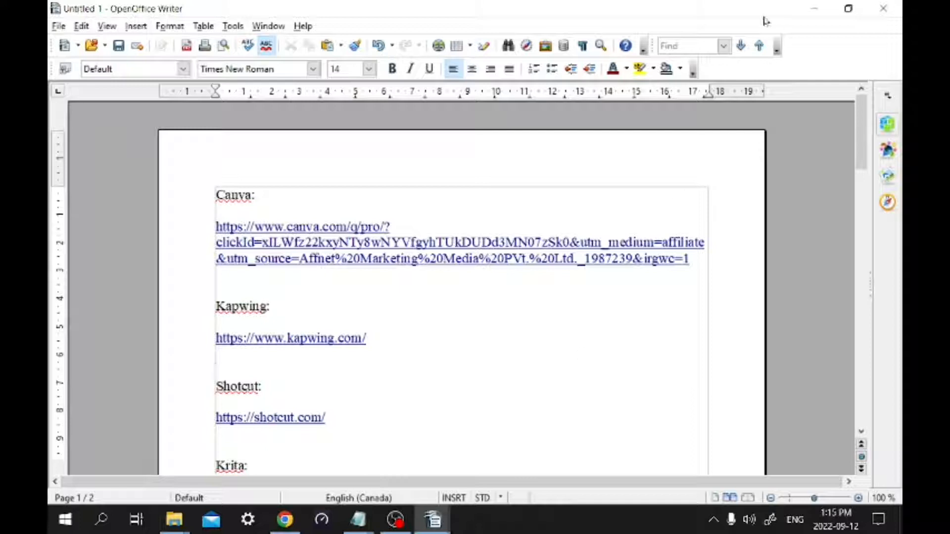
# Switch to Bitly in Chrome and start creating a new link
pyautogui.click(814, 9)
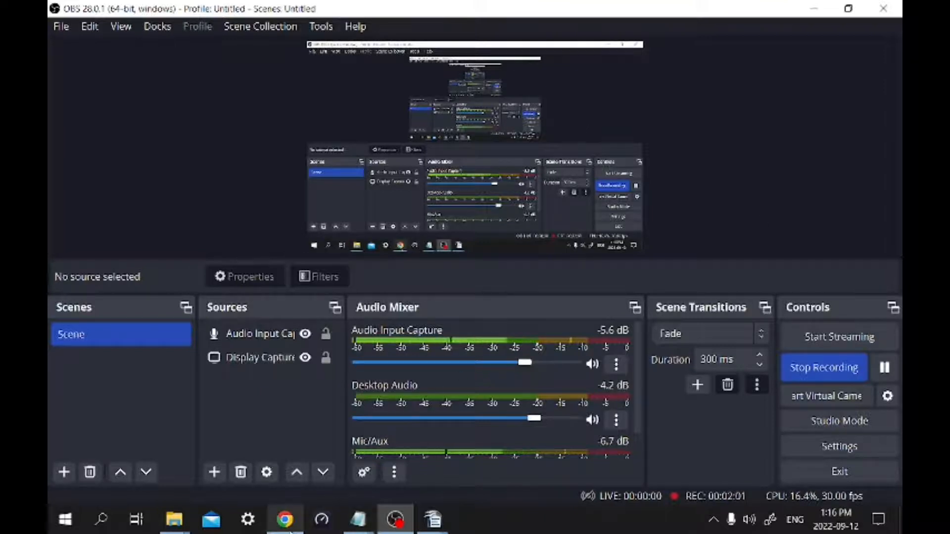
pyautogui.click(286, 529)
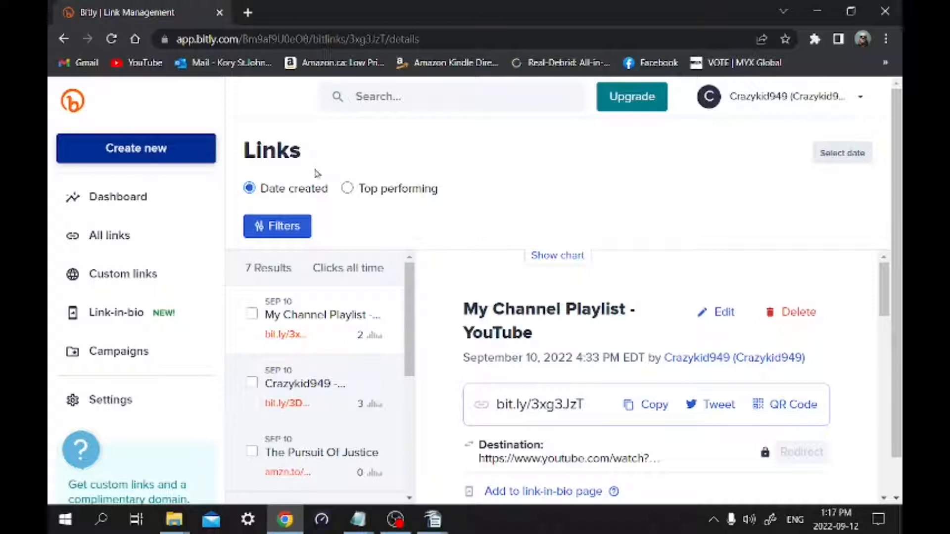
pyautogui.click(149, 154)
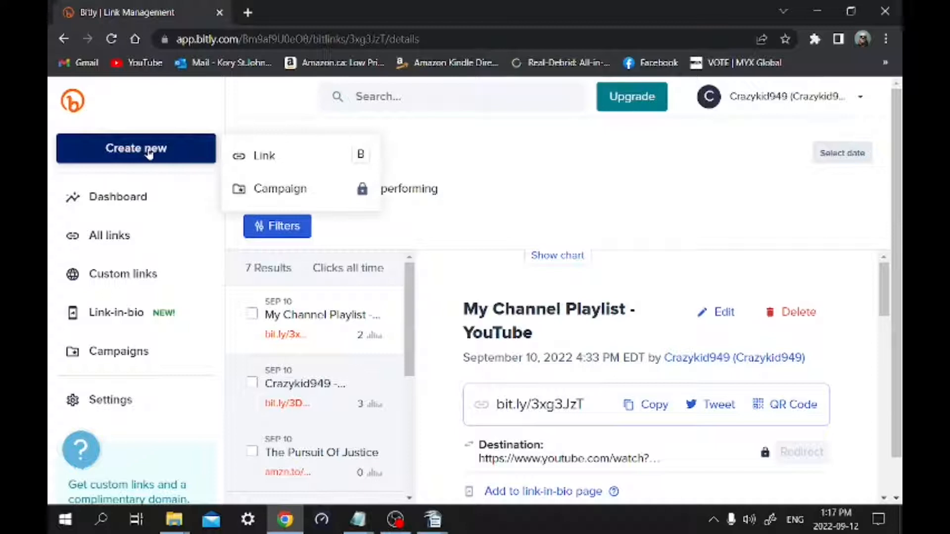
pyautogui.click(297, 156)
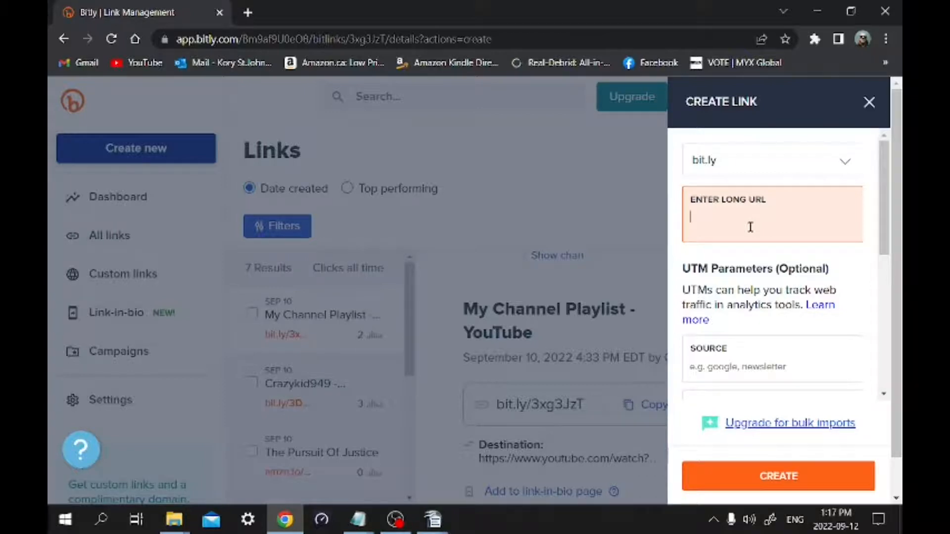
# Switch to the Untitled 1 document in OpenOffice Writer and copy the full long URL under the Canva heading
pyautogui.click(435, 523)
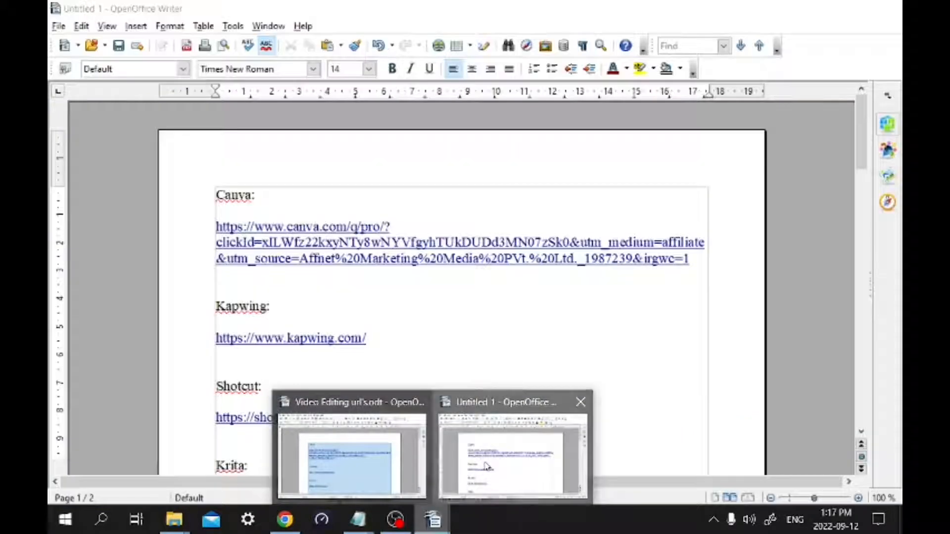
pyautogui.click(482, 468)
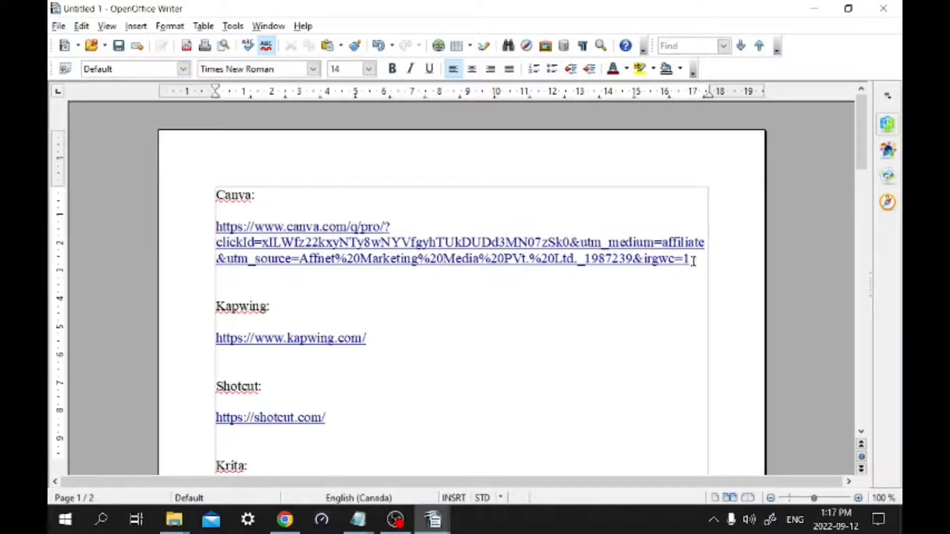
pyautogui.moveTo(698, 261); pyautogui.dragTo(213, 222)
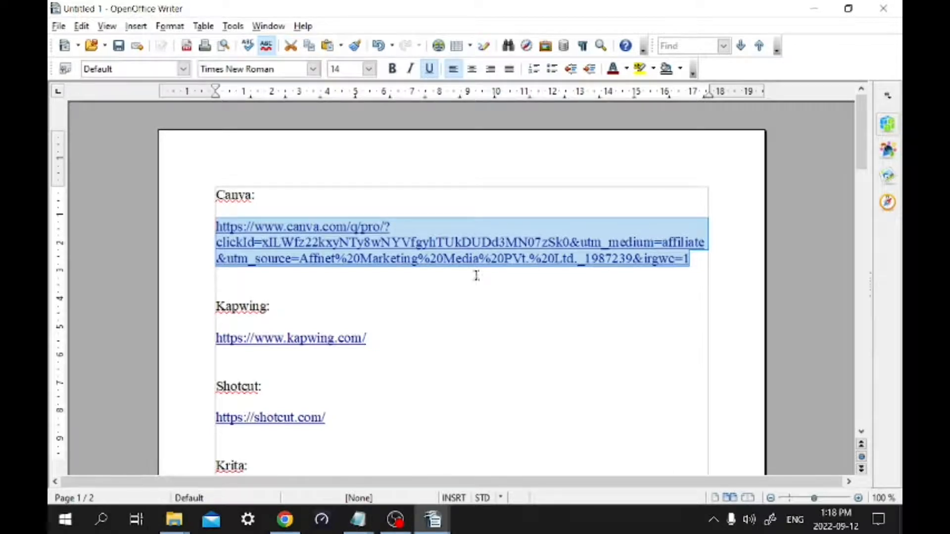
pyautogui.rightClick(534, 235)
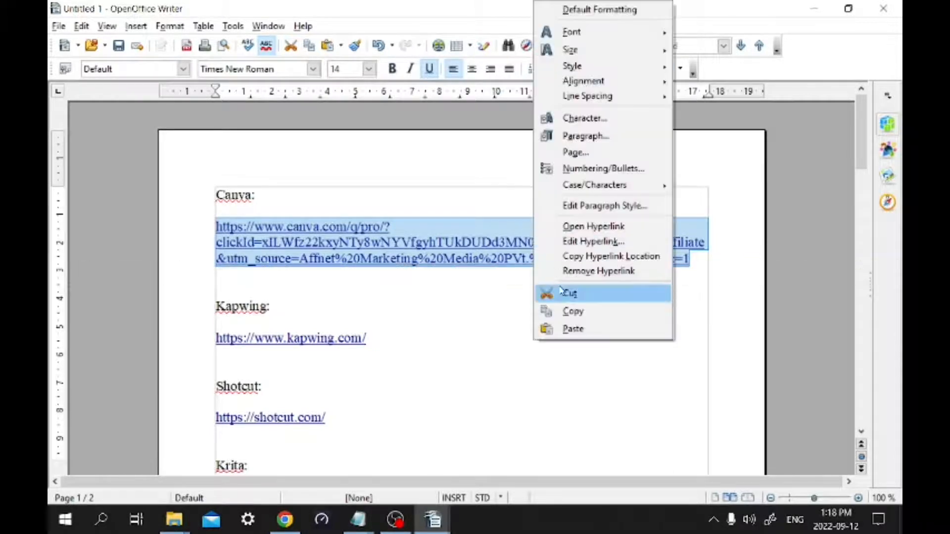
pyautogui.click(569, 315)
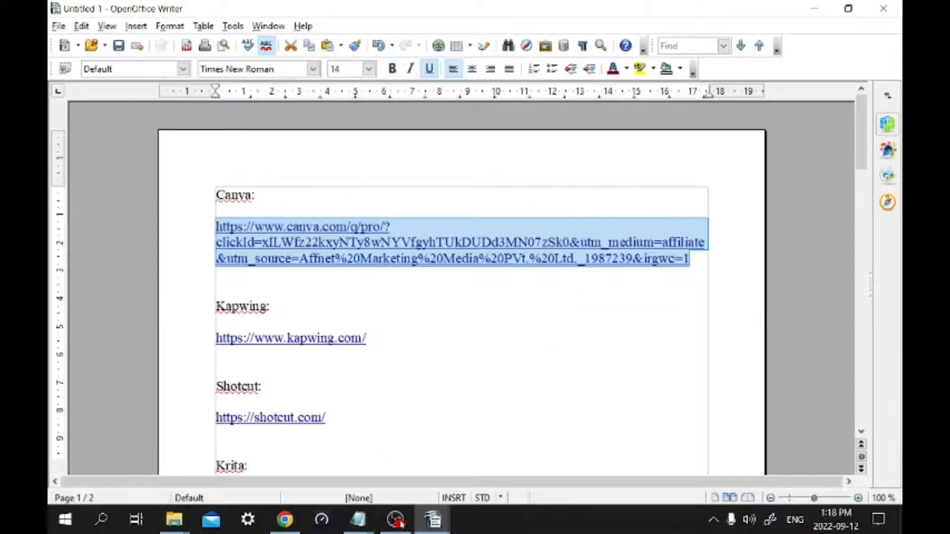
# Return to Bitly in Chrome, paste the Canva URL as the long URL and create the bit.ly link without UTM parameters
pyautogui.click(298, 525)
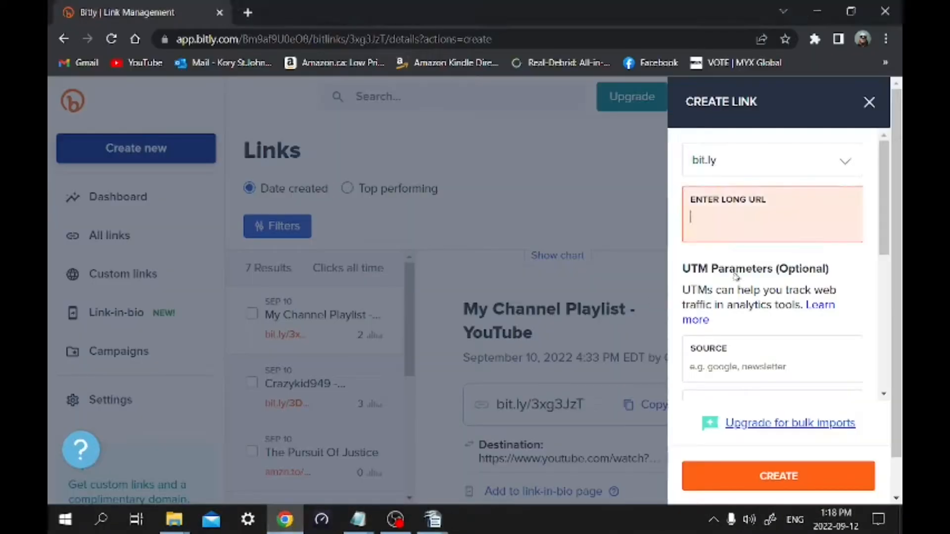
pyautogui.rightClick(758, 217)
pyautogui.click(768, 335)
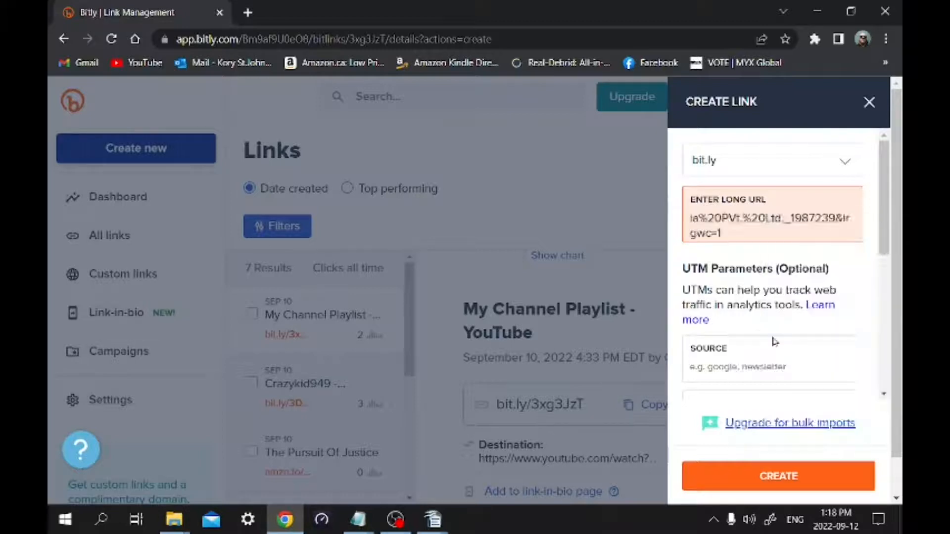
pyautogui.scroll(-6, 780, 345)
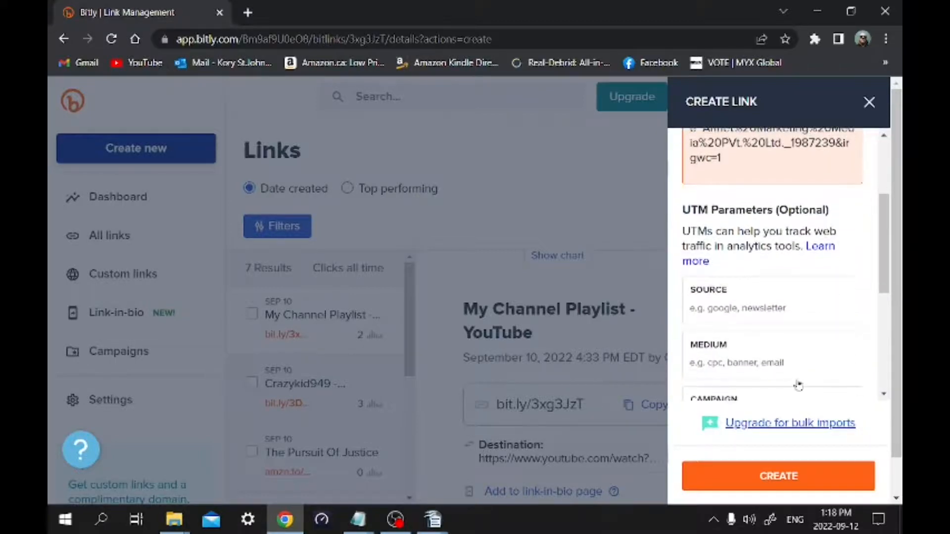
pyautogui.scroll(3, 800, 384)
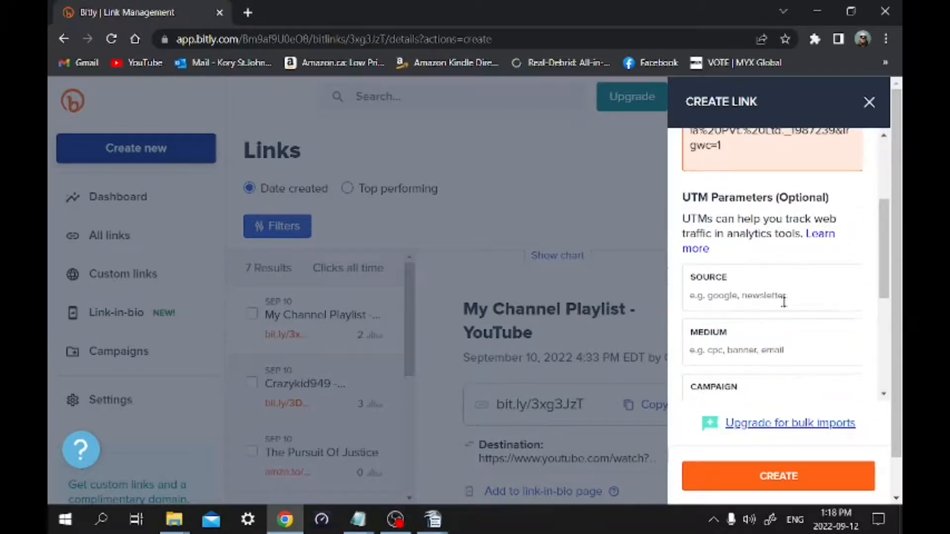
pyautogui.scroll(-6, 784, 304)
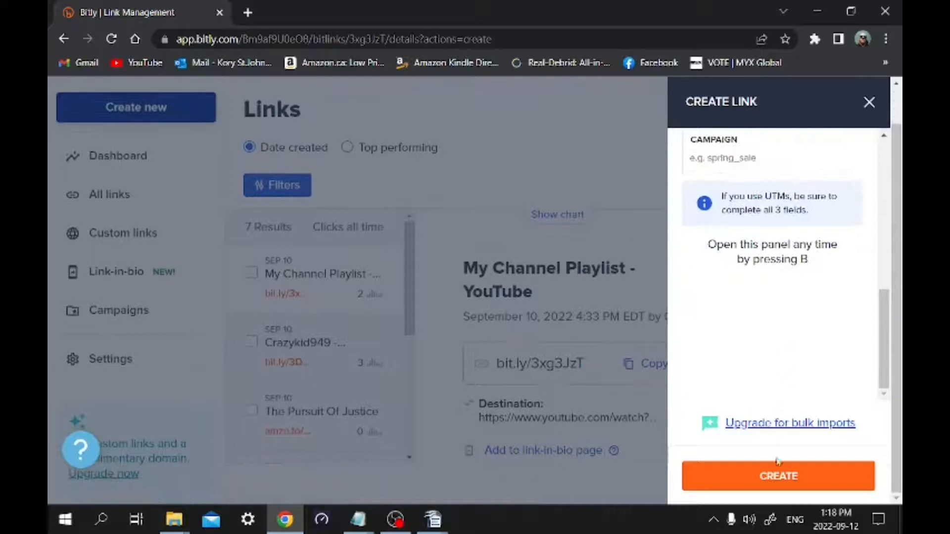
pyautogui.click(779, 478)
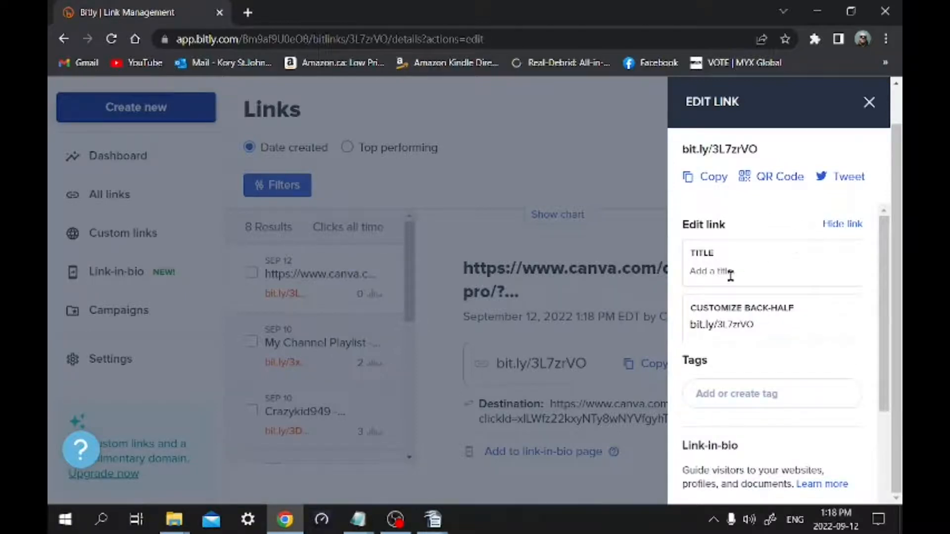
# Title the new short link Canva, keep its generated back-half, and save the link
pyautogui.click(767, 266)
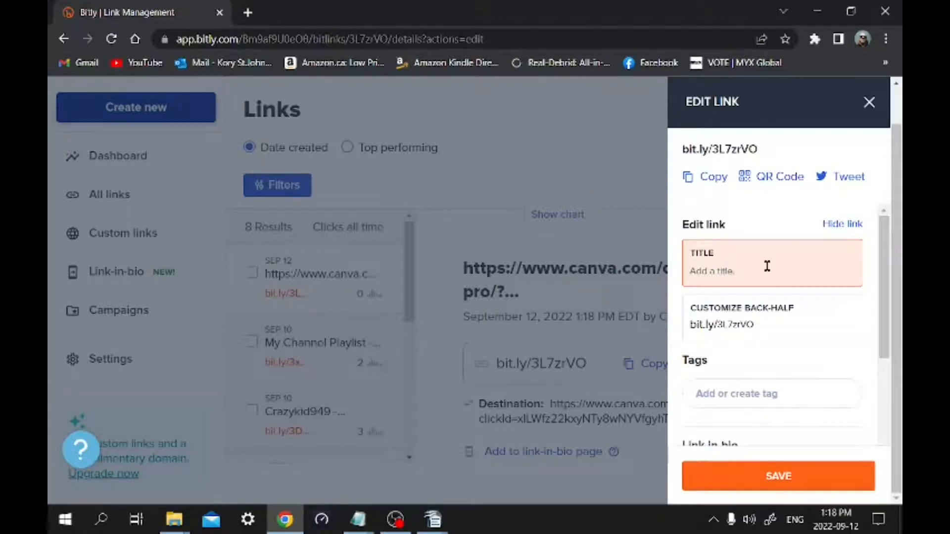
pyautogui.write('c')
pyautogui.click(772, 324)
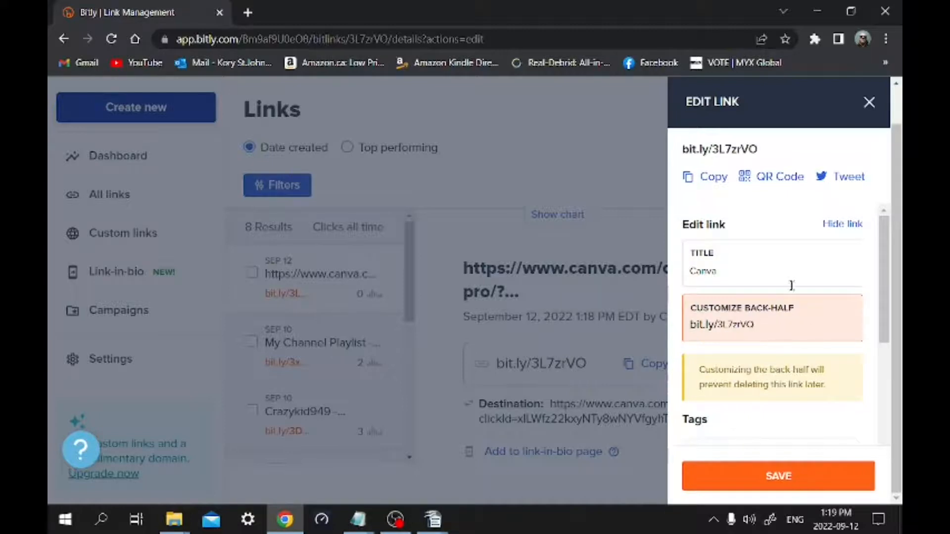
pyautogui.scroll(-2, 801, 331)
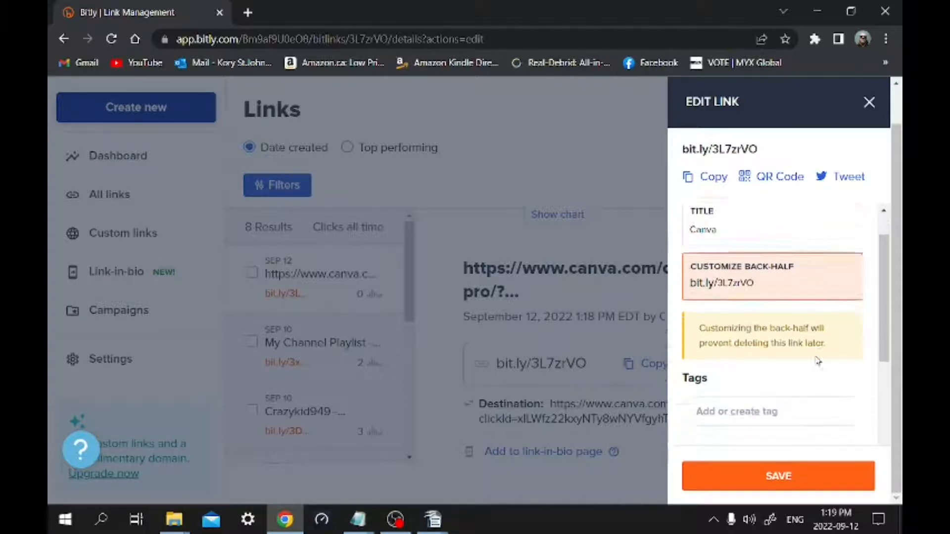
pyautogui.scroll(2, 799, 285)
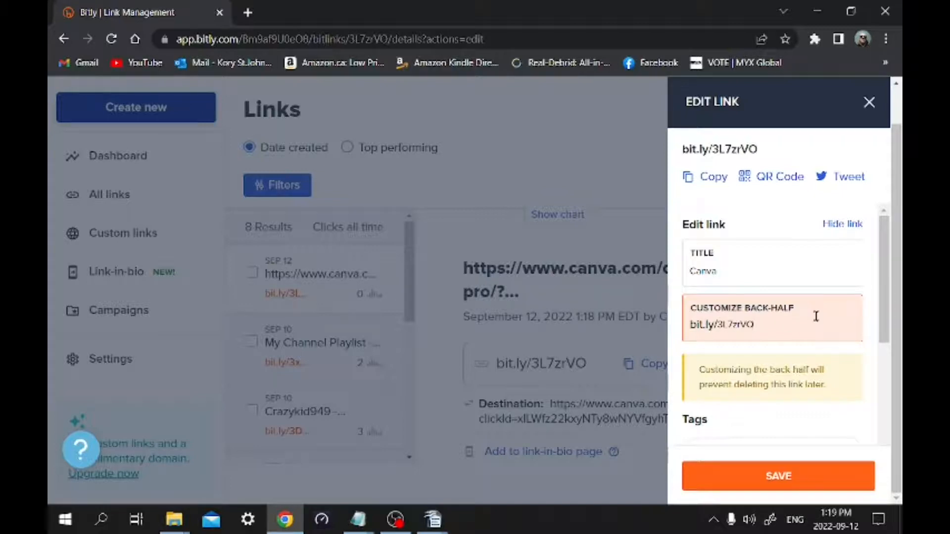
pyautogui.scroll(-1, 819, 317)
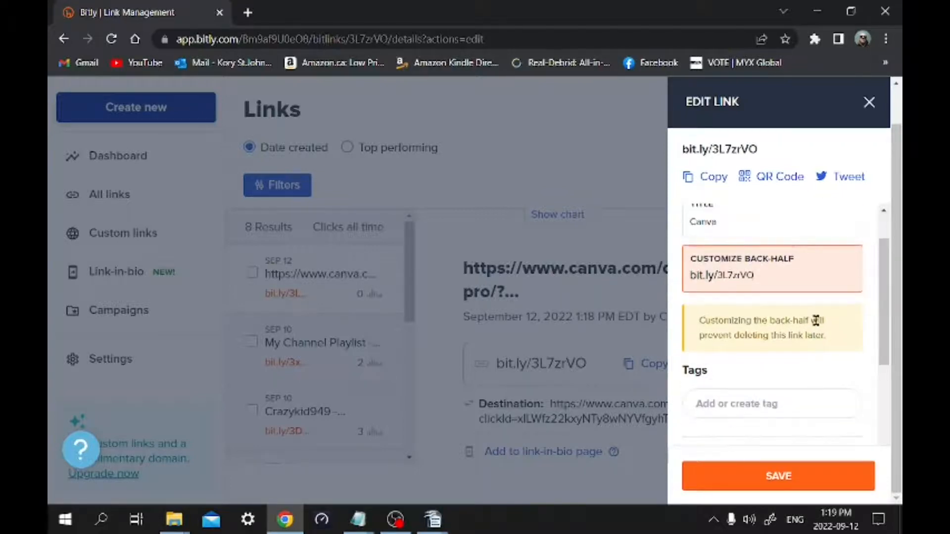
pyautogui.scroll(-3, 815, 321)
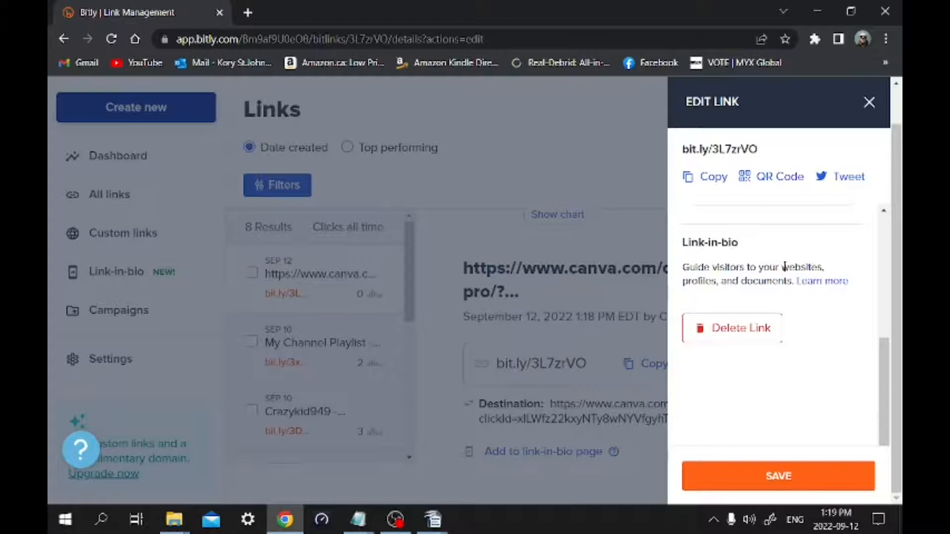
pyautogui.scroll(4, 815, 265)
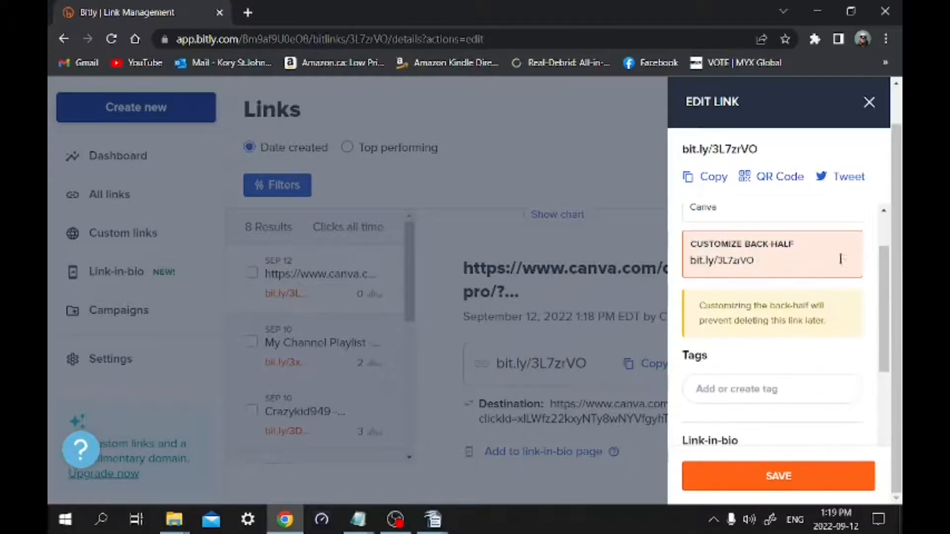
pyautogui.scroll(-4, 789, 415)
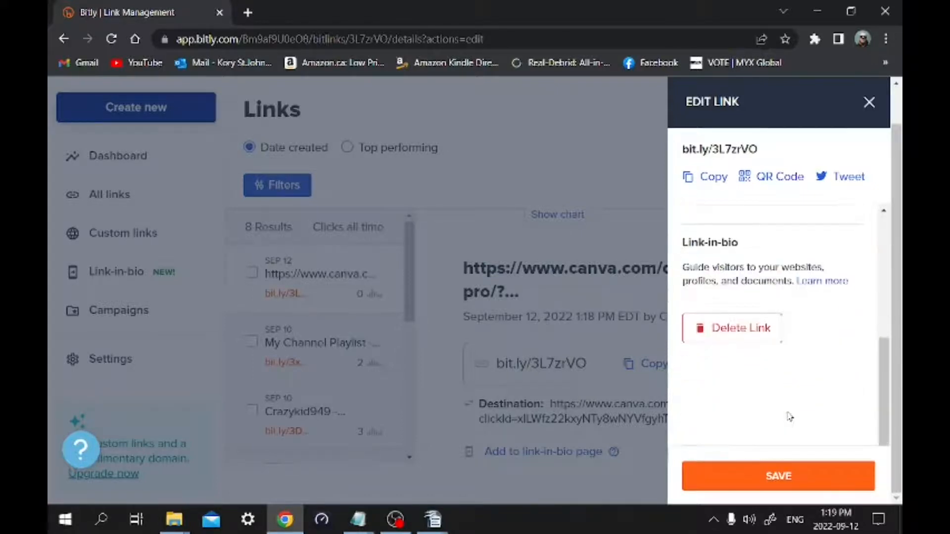
pyautogui.click(786, 477)
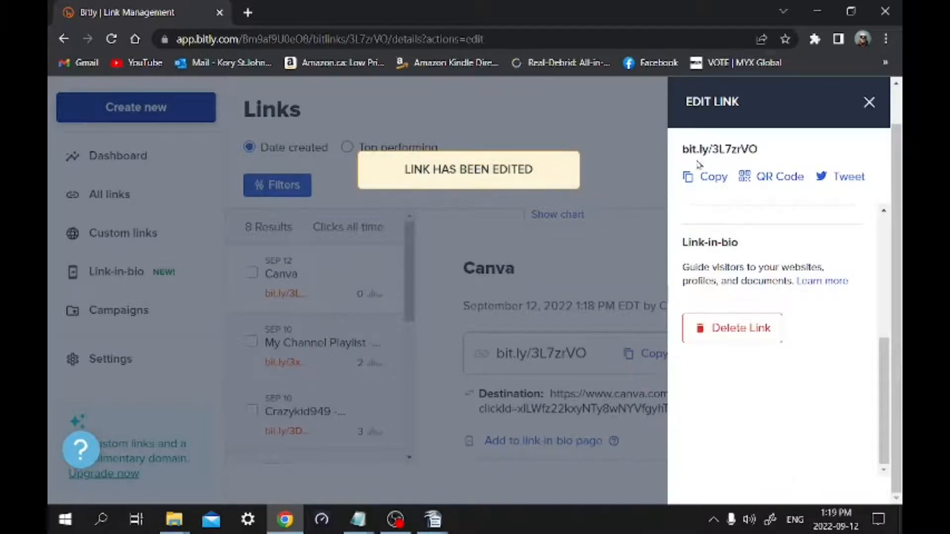
# Copy the shortened Canva link and switch to the Untitled 1 document in OpenOffice Writer
pyautogui.click(701, 178)
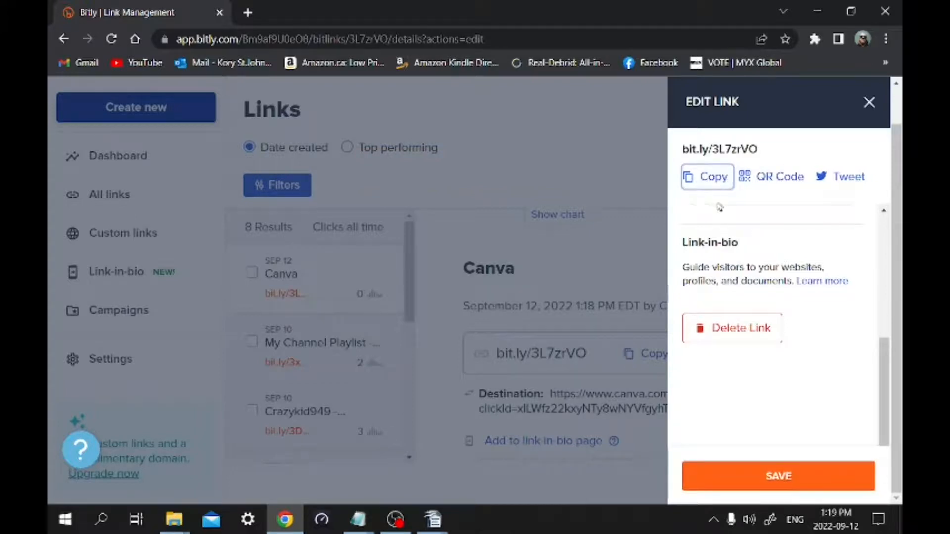
pyautogui.click(702, 181)
pyautogui.moveTo(432, 519)
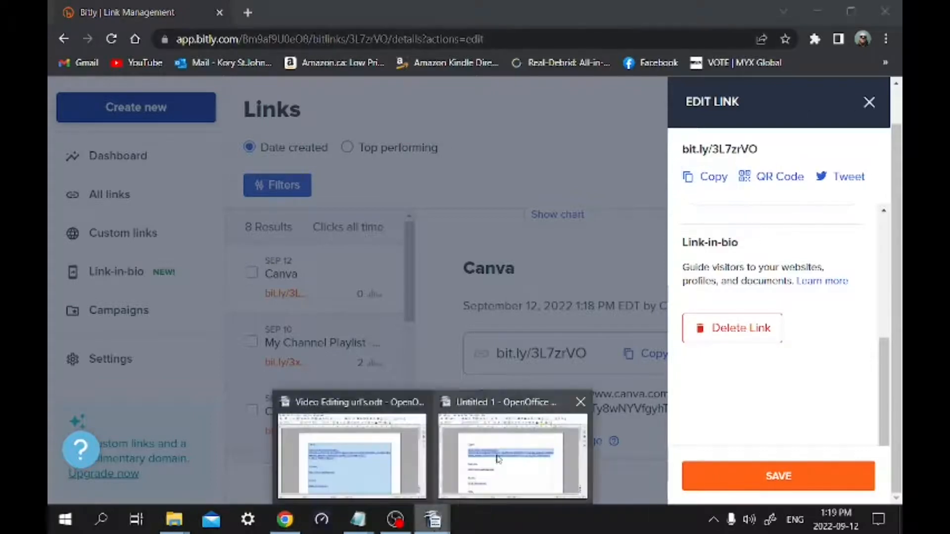
pyautogui.click(493, 433)
# Remove the hyperlink from the long Canva URL so it becomes plain text, and deselect it
pyautogui.rightClick(411, 243)
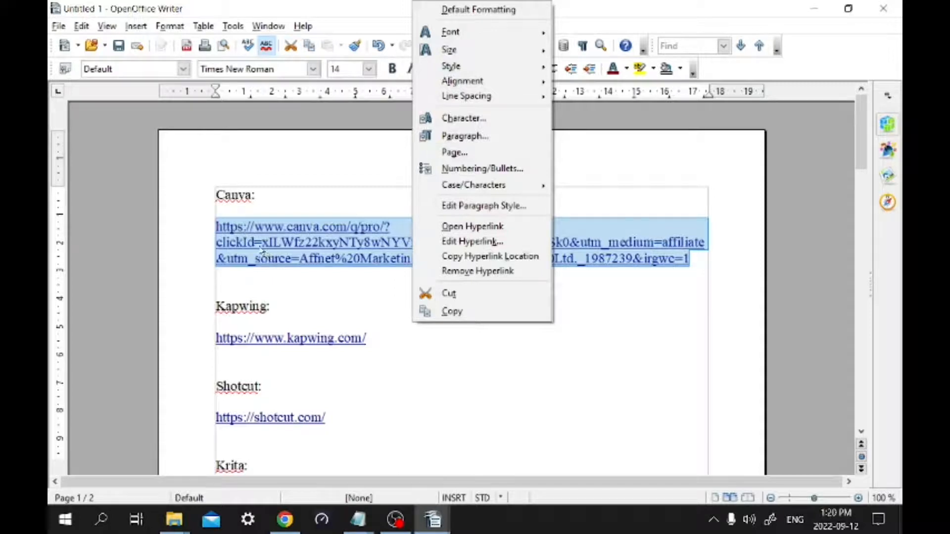
pyautogui.click(280, 253)
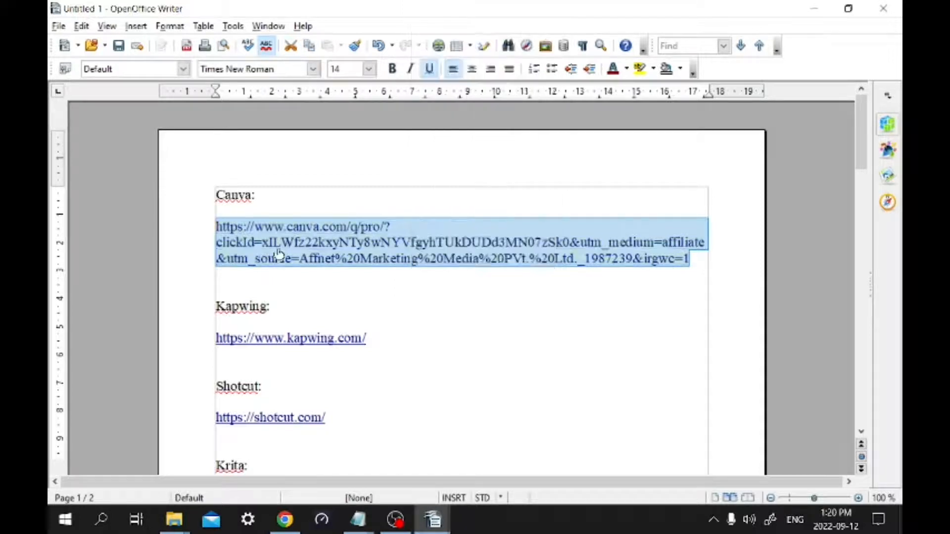
pyautogui.click(351, 289)
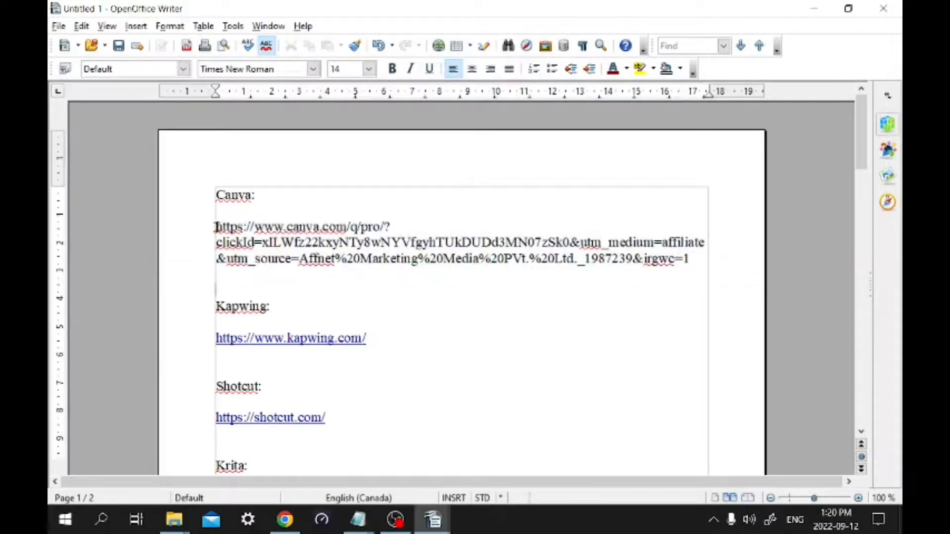
pyautogui.moveTo(214, 227); pyautogui.dragTo(690, 259)
pyautogui.rightClick(690, 259)
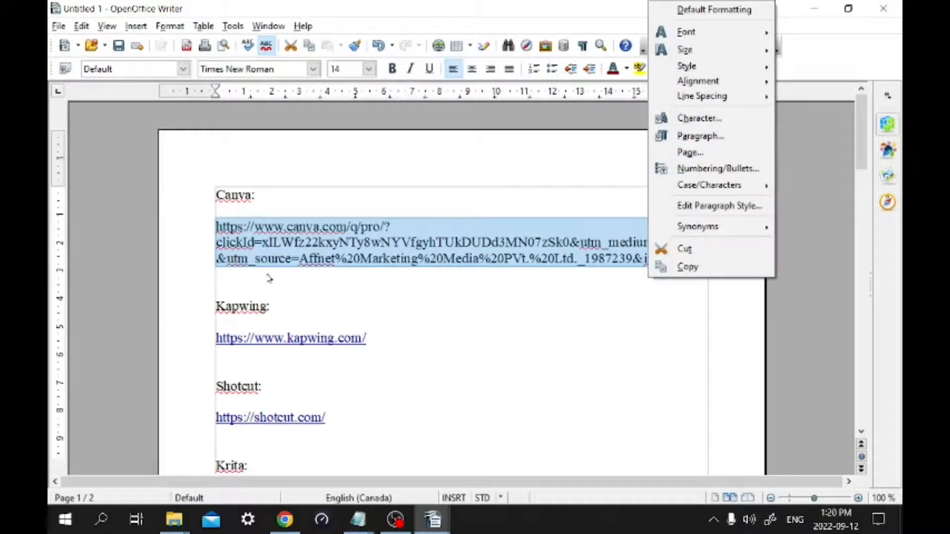
pyautogui.click(237, 277)
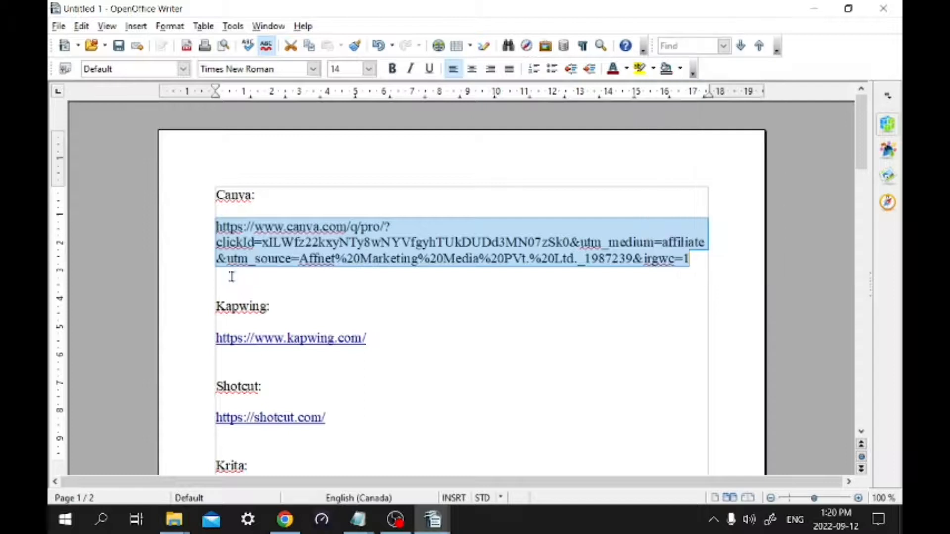
pyautogui.click(238, 280)
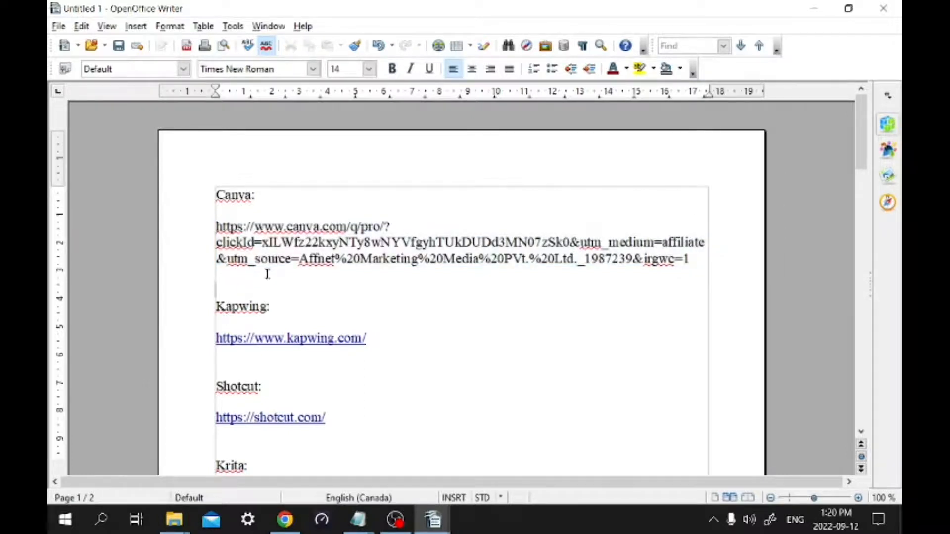
pyautogui.hotkey('ctrl', 'v')
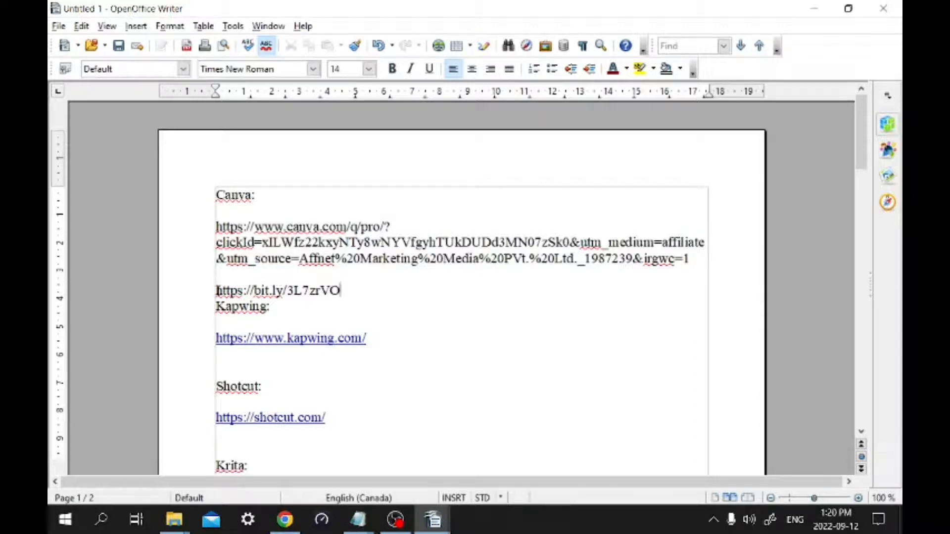
pyautogui.moveTo(216, 227); pyautogui.dragTo(704, 257)
pyautogui.rightClick(645, 249)
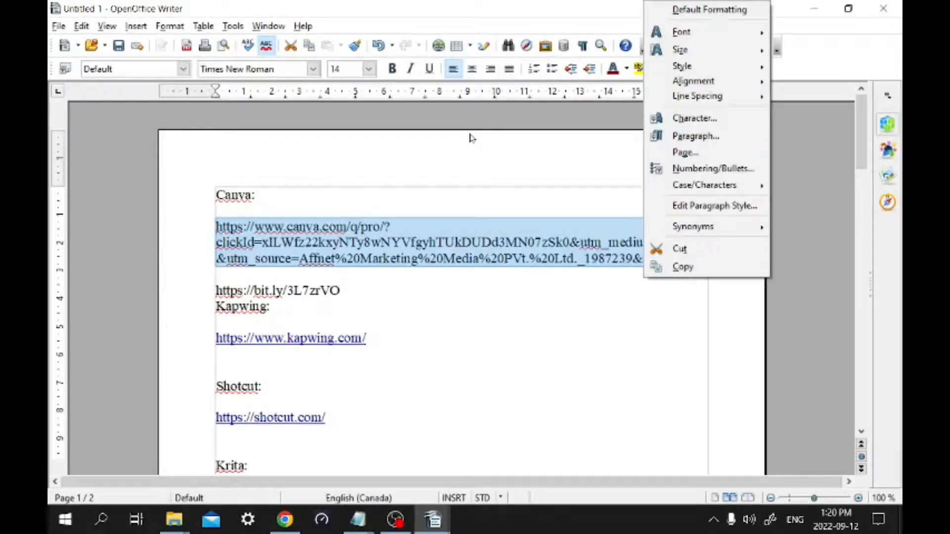
pyautogui.click(478, 152)
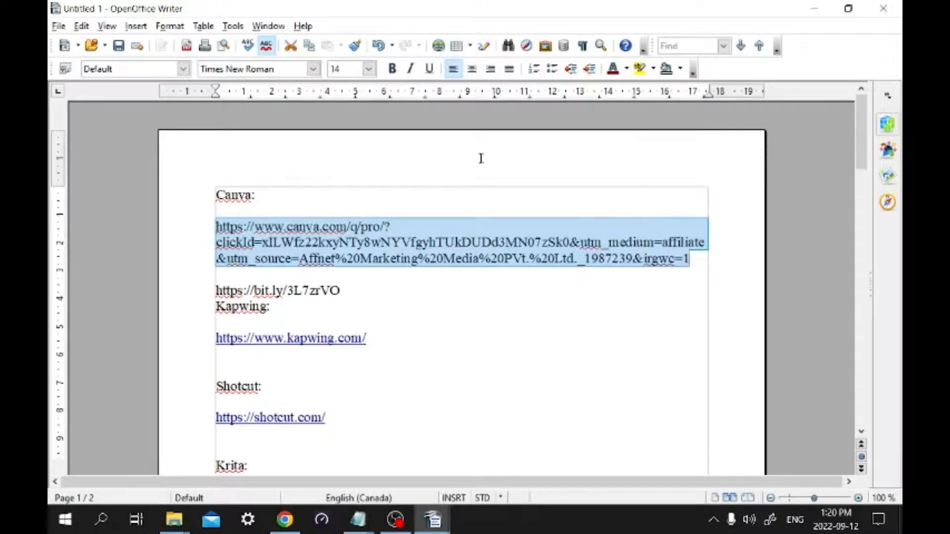
pyautogui.press('Delete')
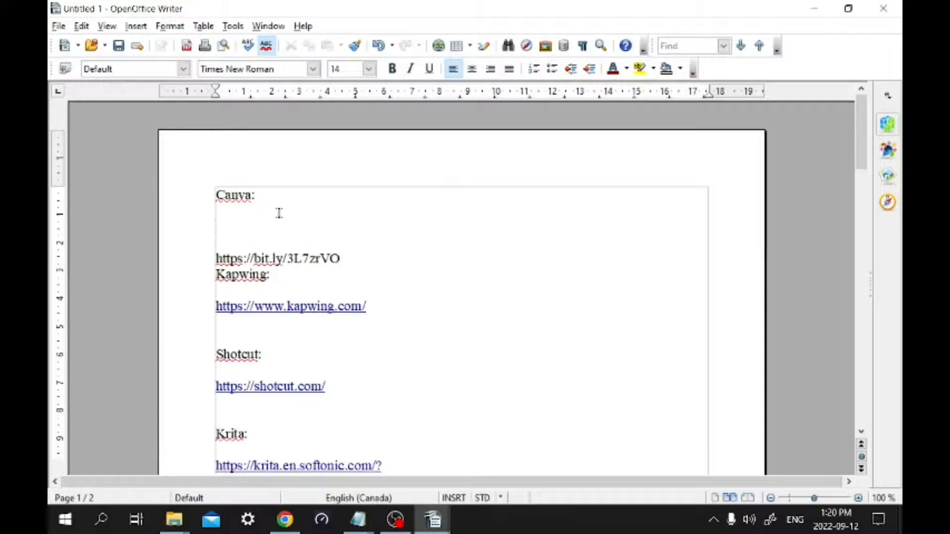
pyautogui.press('Delete')
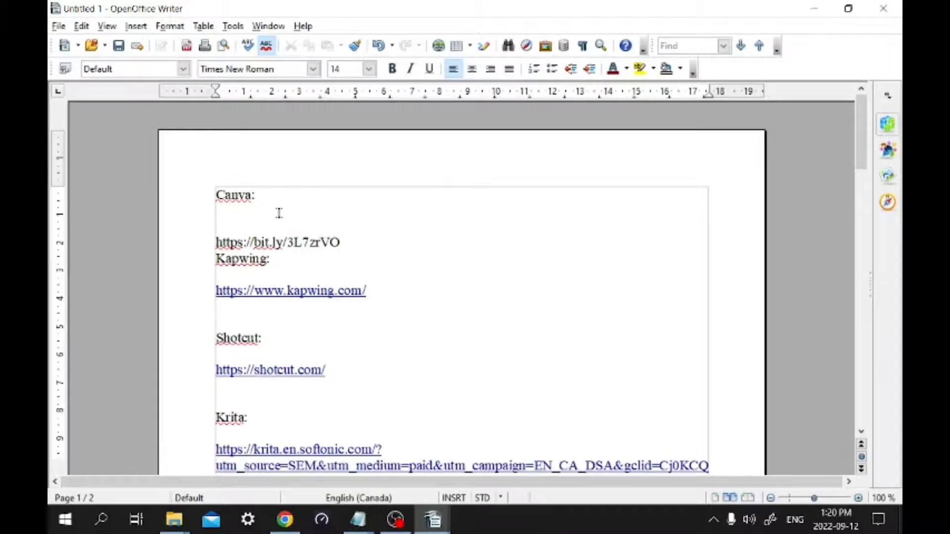
pyautogui.press('Delete')
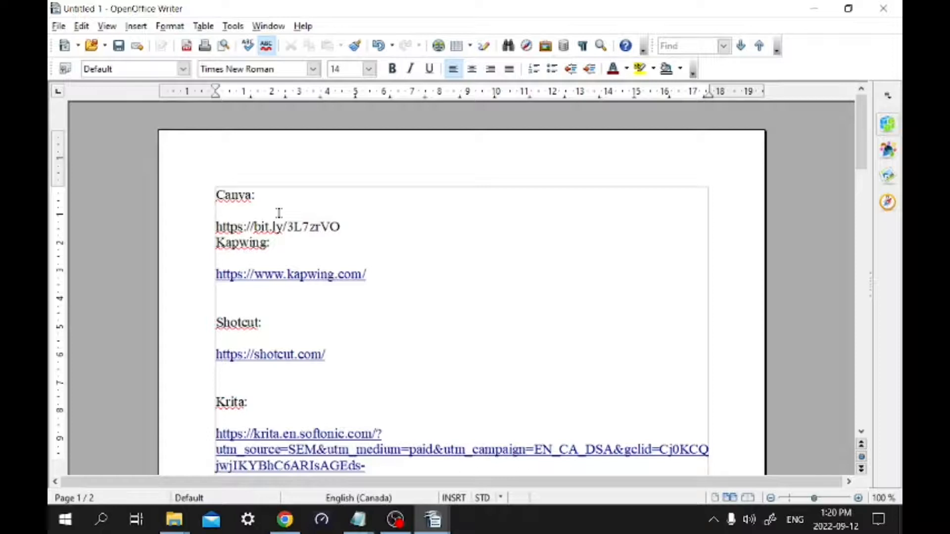
# Insert two line breaks after the short Canva link to separate it from the Kapwing heading
pyautogui.press('Right')
pyautogui.press('Right')
pyautogui.press('Right')
pyautogui.press('Right')
pyautogui.press('Return')
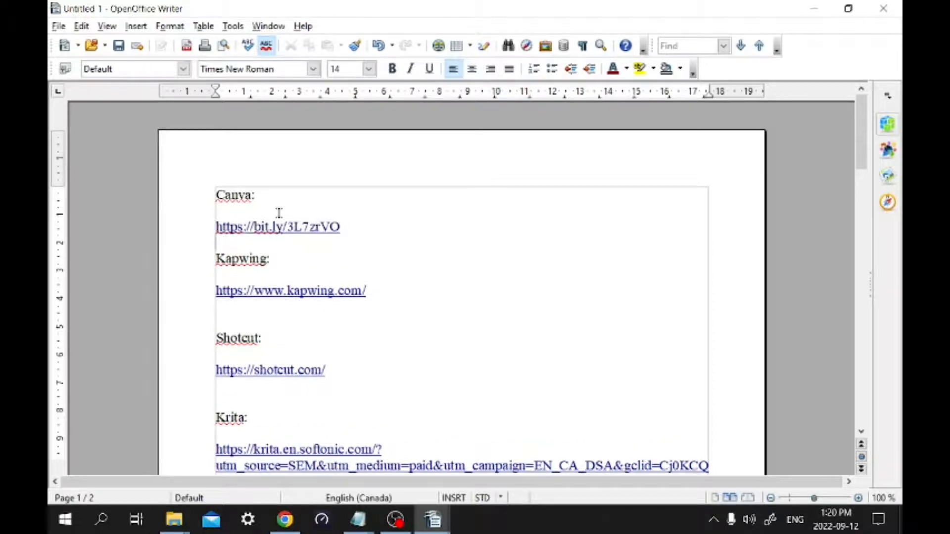
pyautogui.press('Return')
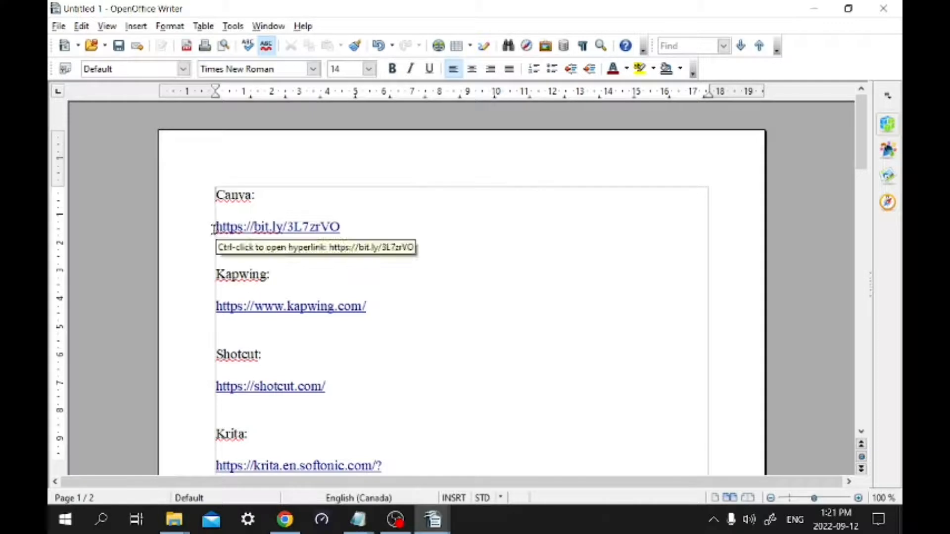
# Copy the short Canva link from the document and switch to Chrome
pyautogui.moveTo(216, 227); pyautogui.dragTo(429, 226)
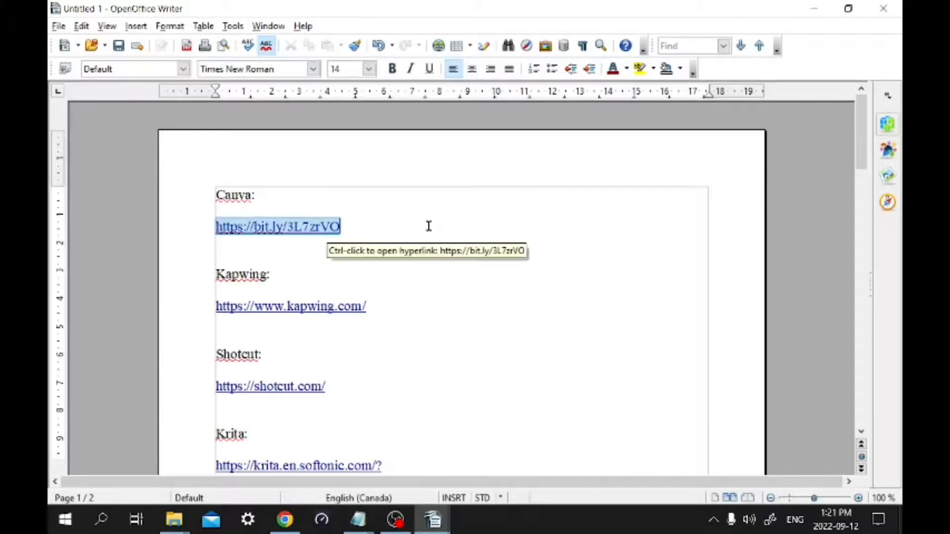
pyautogui.rightClick(310, 228)
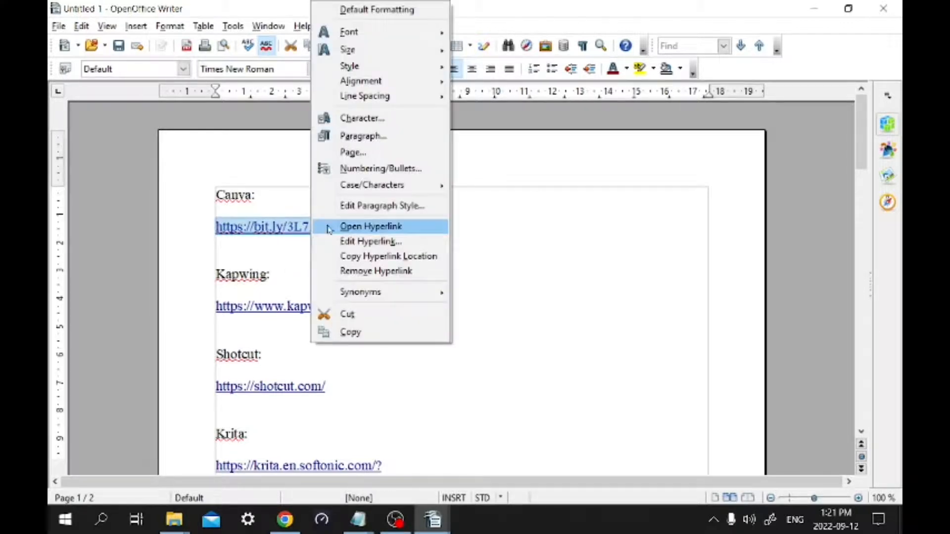
pyautogui.click(351, 332)
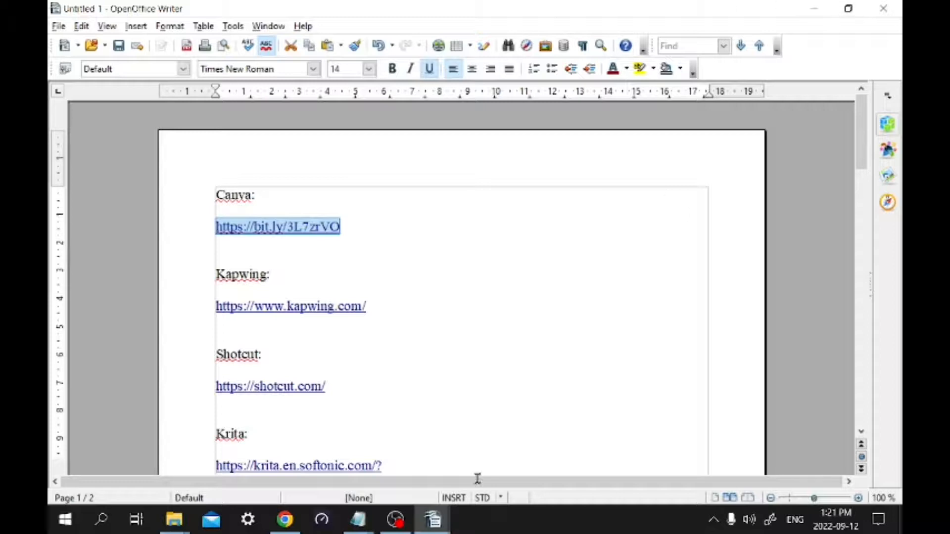
pyautogui.click(287, 522)
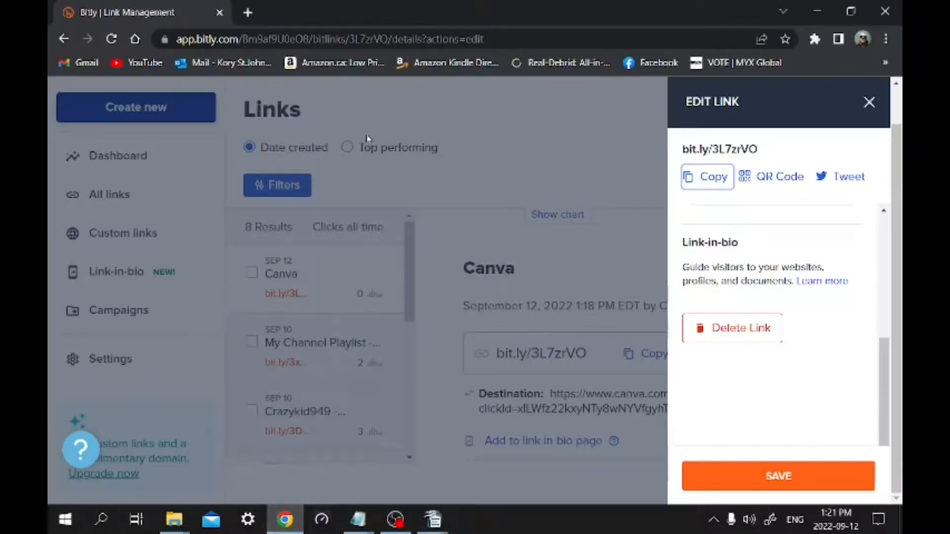
pyautogui.click(868, 103)
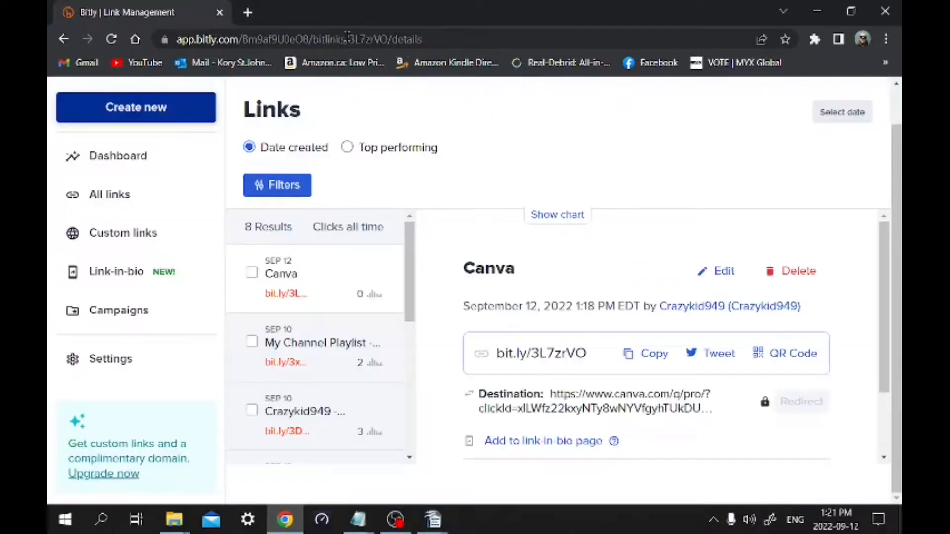
pyautogui.click(343, 39)
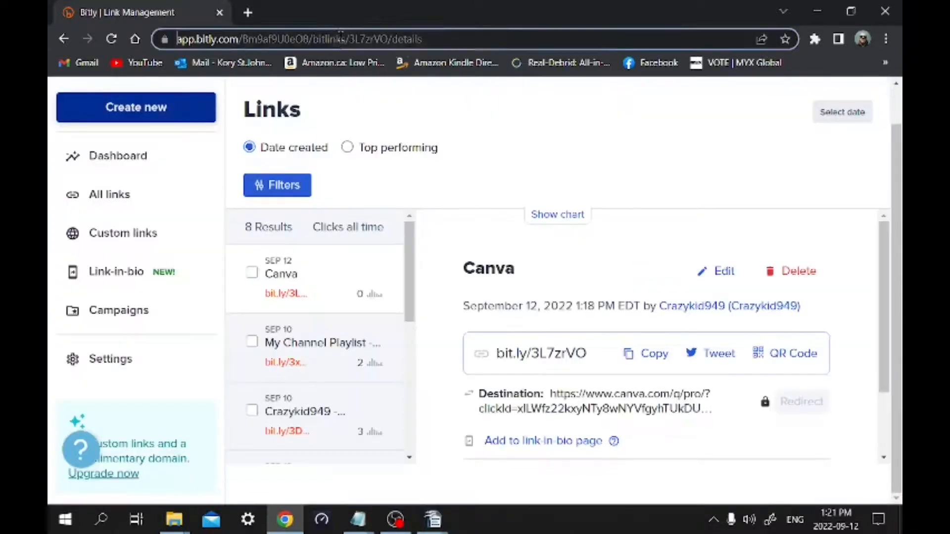
pyautogui.rightClick(342, 38)
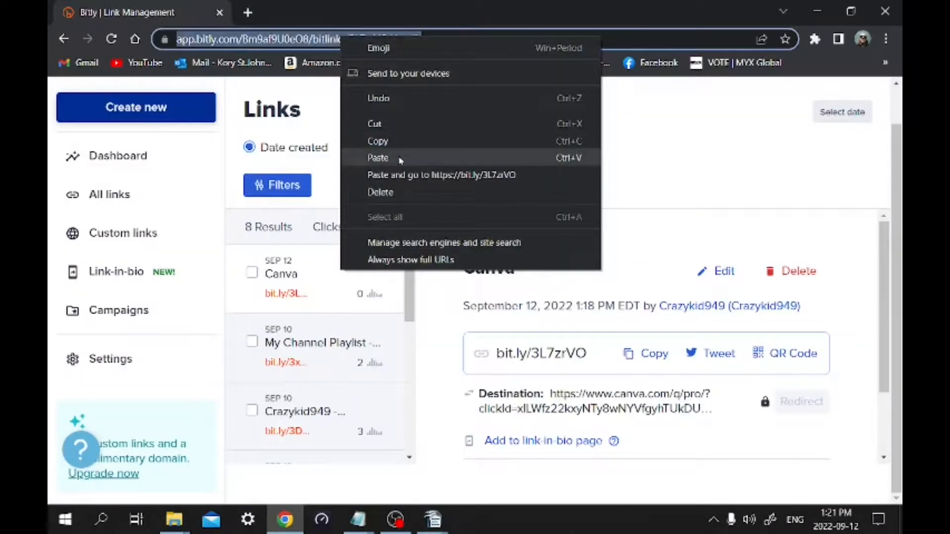
pyautogui.click(378, 158)
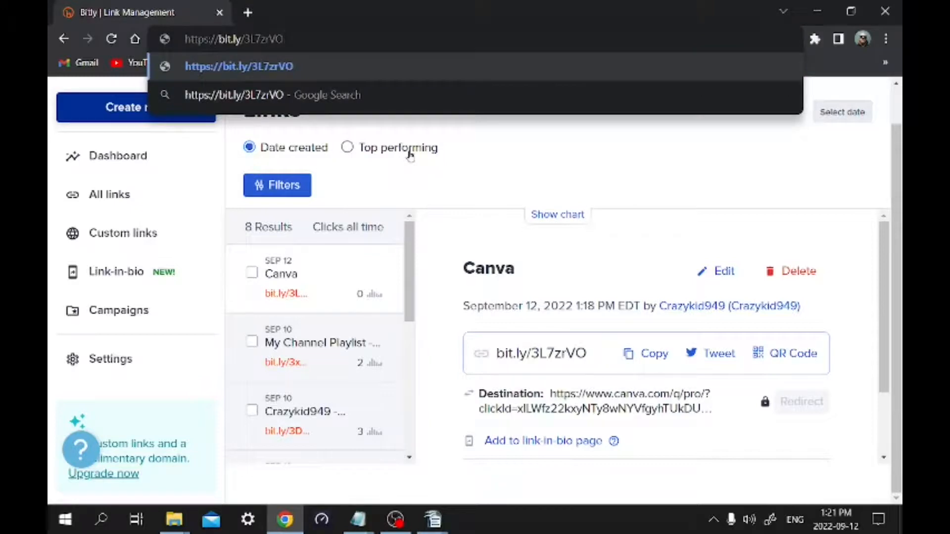
pyautogui.press('Return')
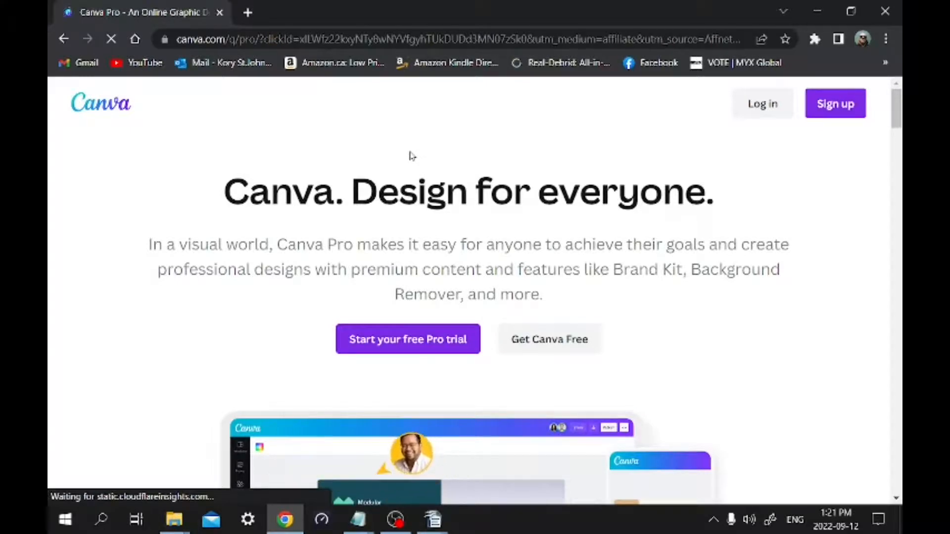
# Open a new browser tab, and copy the long Canva URL from Video Editing url's.odt in OpenOffice Writer
pyautogui.click(247, 12)
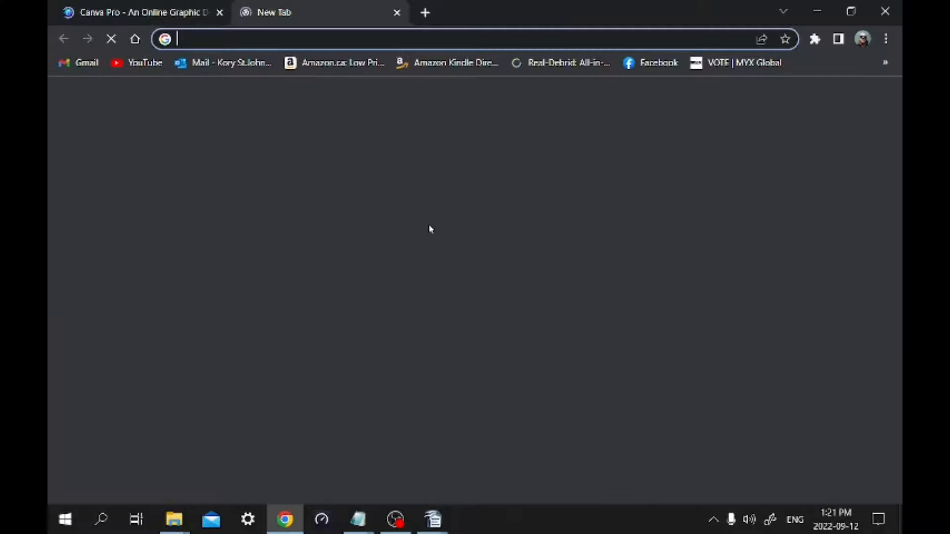
pyautogui.click(433, 530)
pyautogui.click(390, 438)
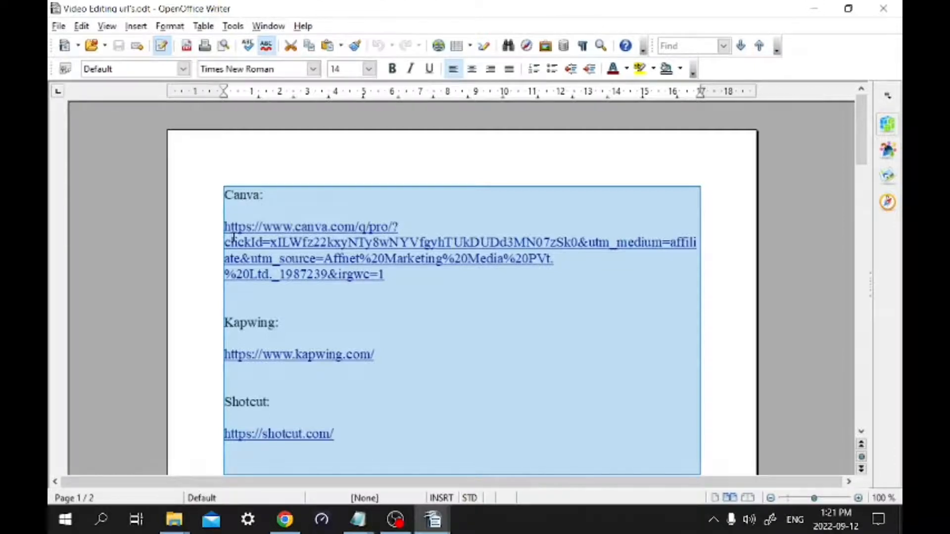
pyautogui.click(452, 310)
pyautogui.moveTo(224, 226); pyautogui.dragTo(434, 285)
pyautogui.rightClick(387, 253)
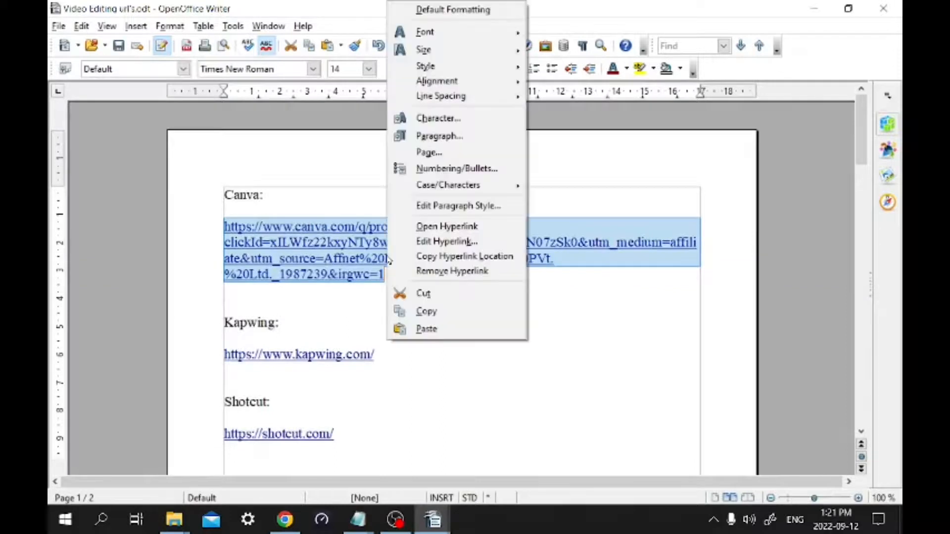
pyautogui.click(440, 309)
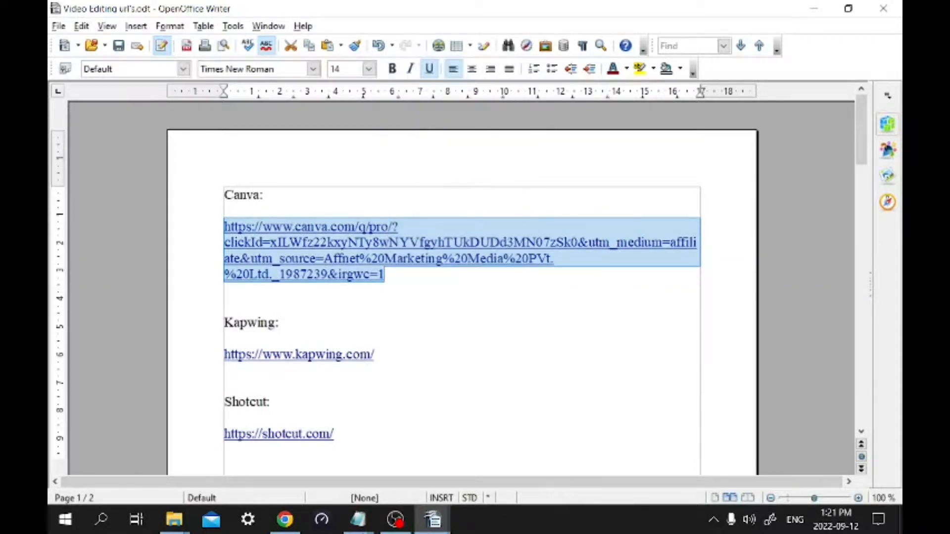
# Load the long Canva URL in the new Chrome tab for comparison, close that tab, and return to the Bitly links page
pyautogui.click(287, 531)
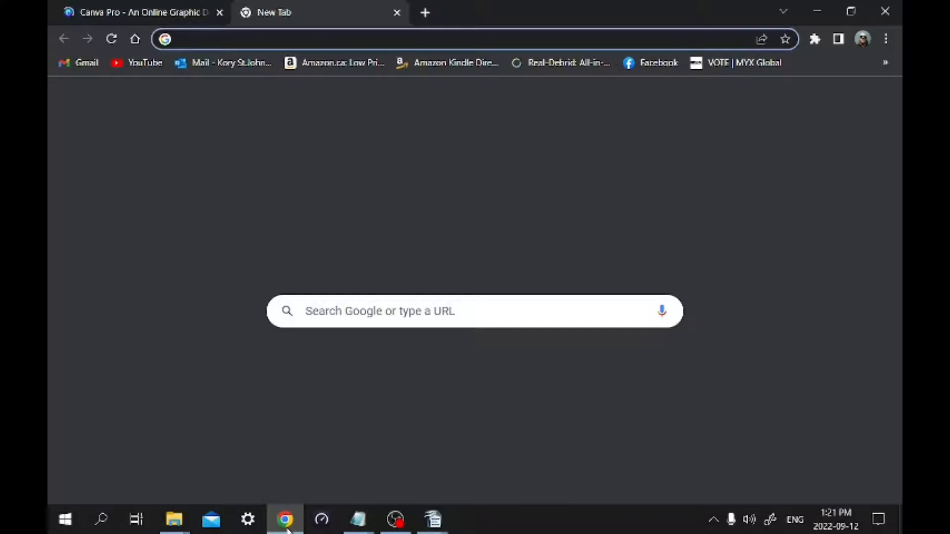
pyautogui.rightClick(327, 33)
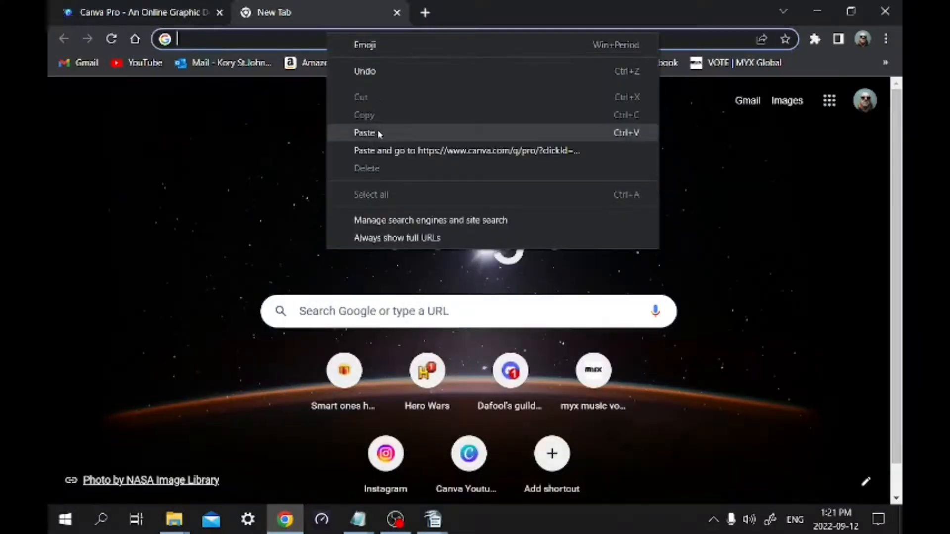
pyautogui.click(365, 133)
pyautogui.press('Return')
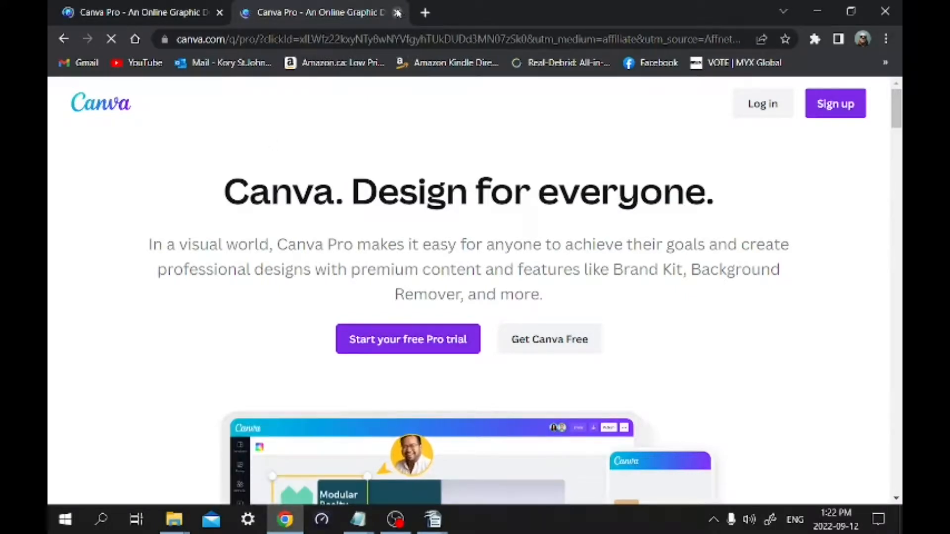
pyautogui.middleClick(363, 21)
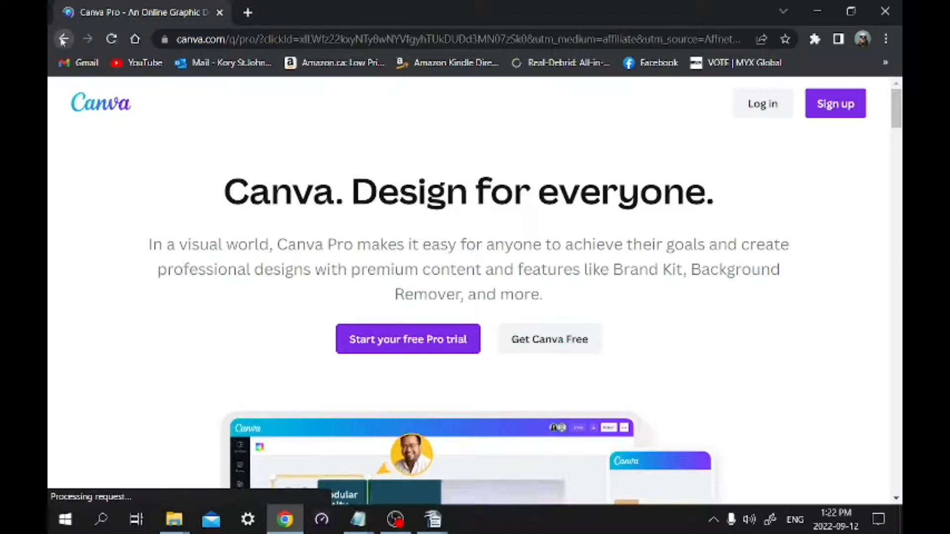
pyautogui.click(64, 40)
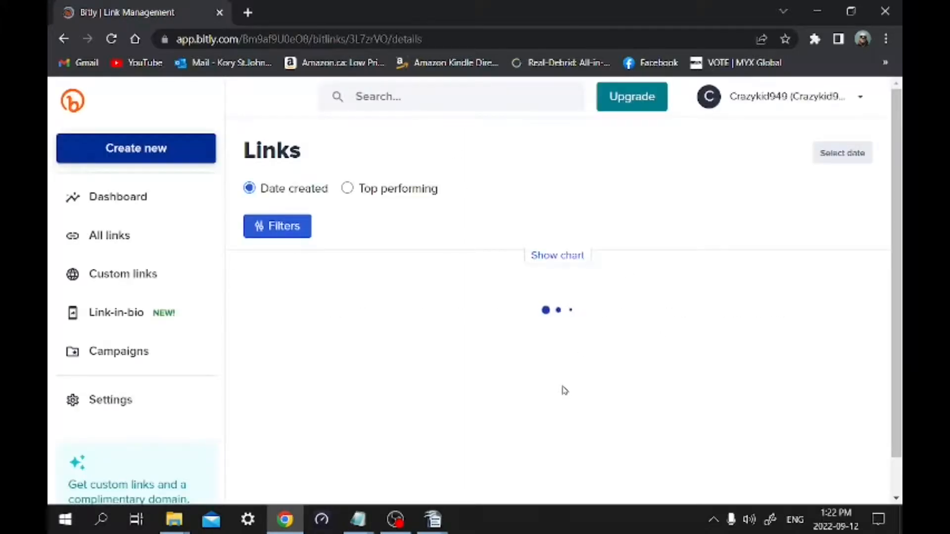
# Switch to the Untitled 1 document in OpenOffice Writer and copy the Kapwing URL
pyautogui.moveTo(436, 529)
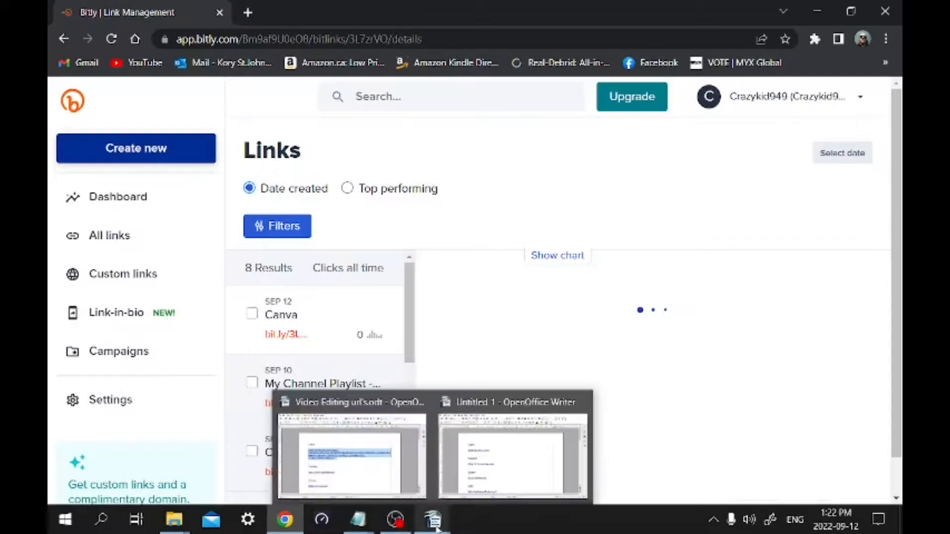
pyautogui.click(433, 528)
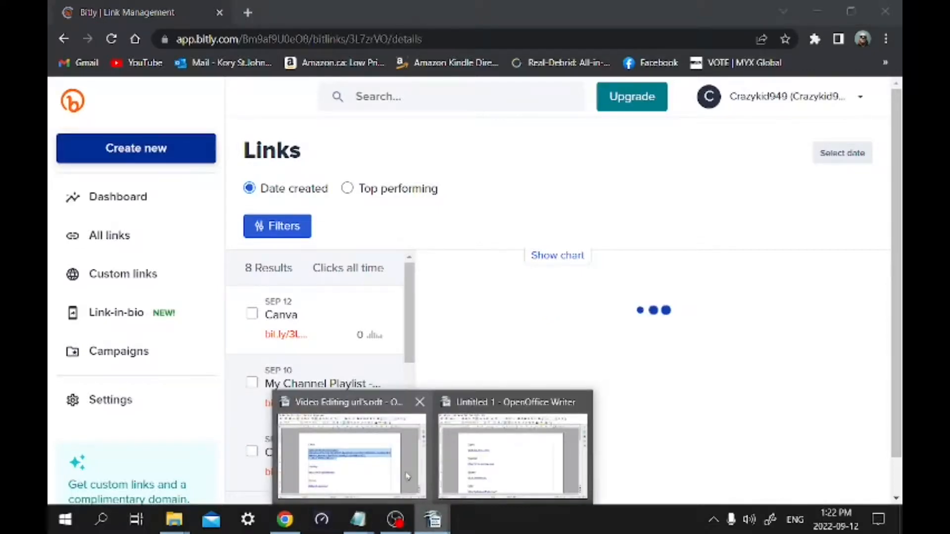
pyautogui.click(503, 444)
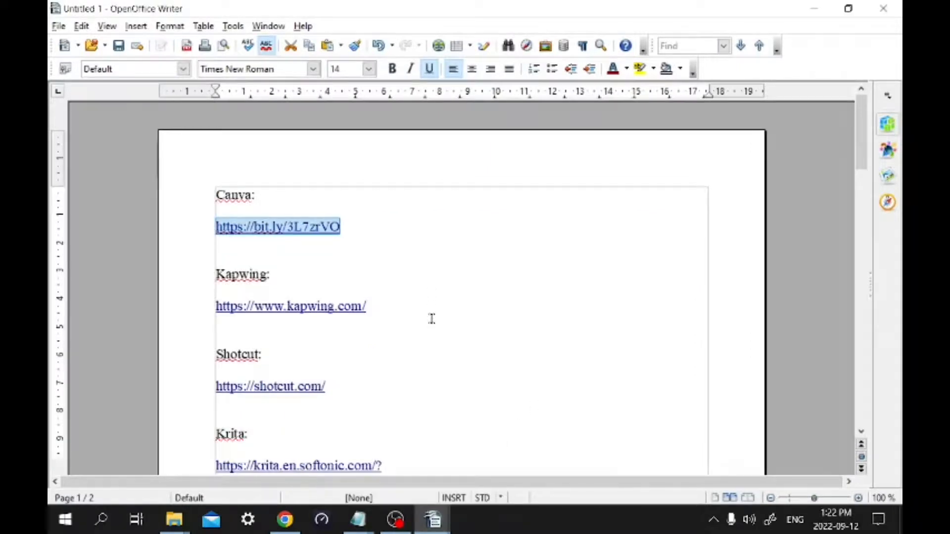
pyautogui.moveTo(215, 306)
pyautogui.mouseDown()
pyautogui.moveTo(413, 302)
pyautogui.moveTo(210, 311)
pyautogui.mouseUp()
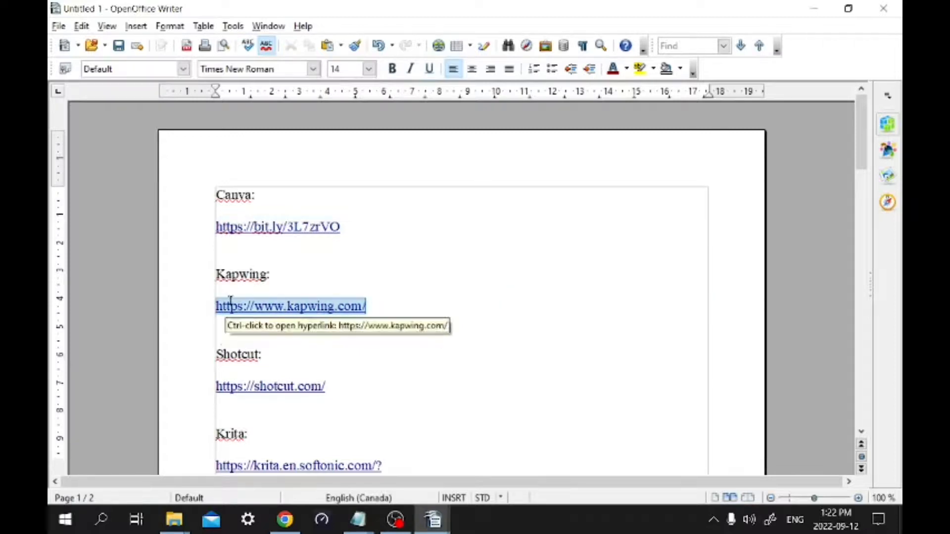
pyautogui.rightClick(232, 308)
pyautogui.click(285, 319)
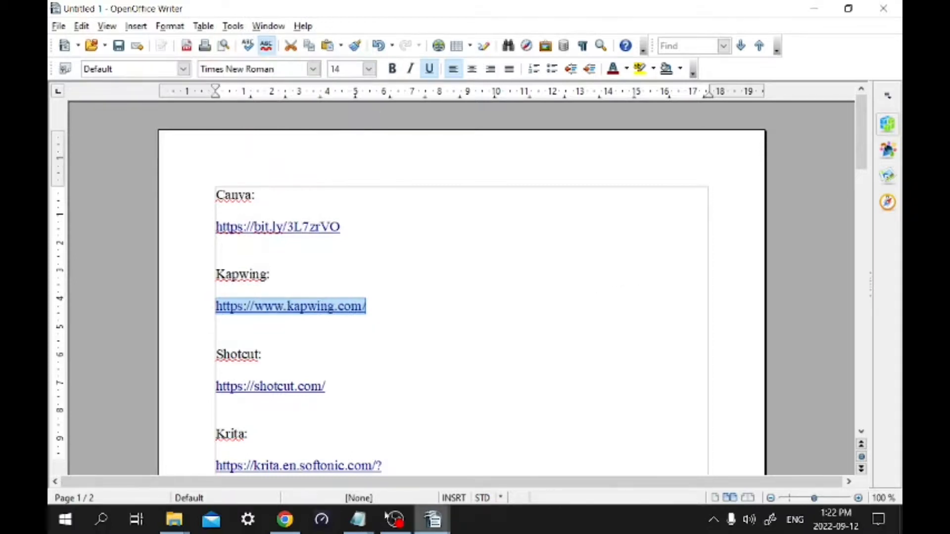
pyautogui.click(285, 519)
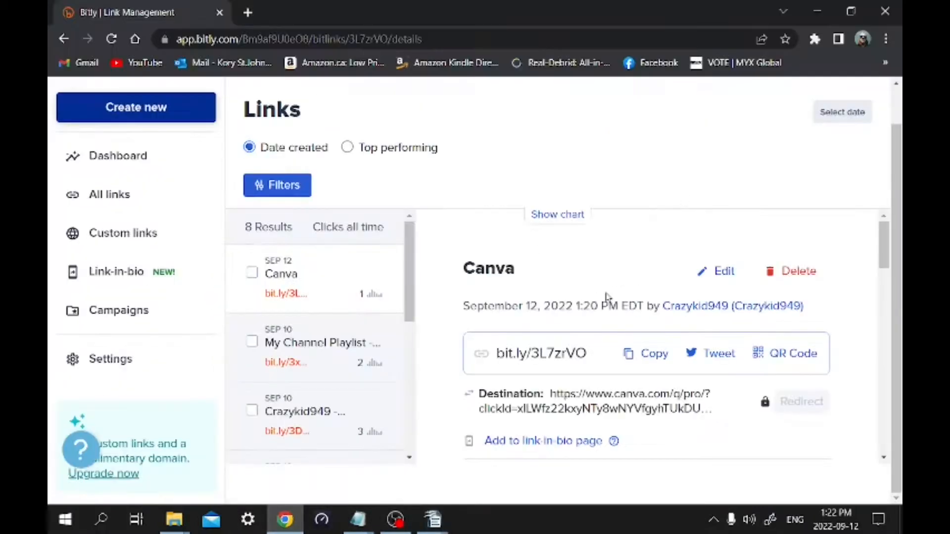
pyautogui.click(167, 107)
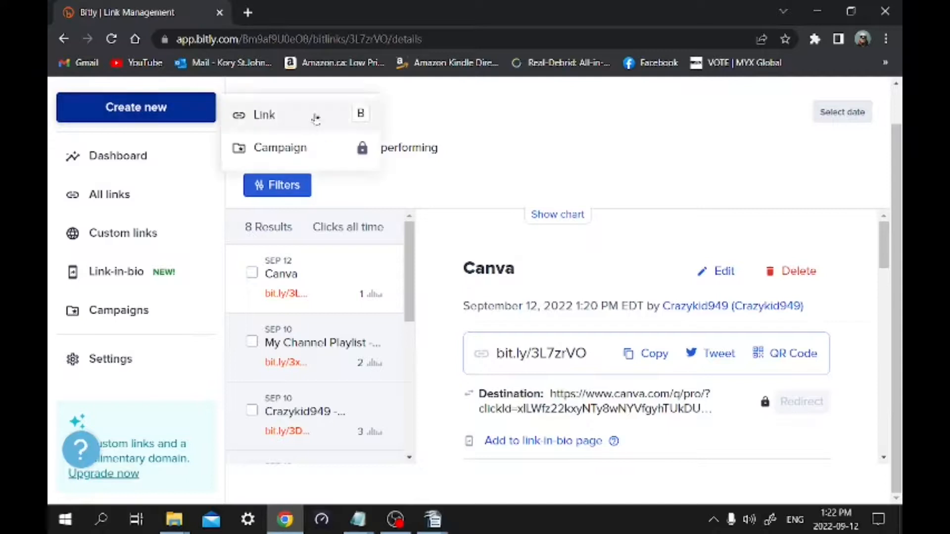
pyautogui.click(316, 119)
pyautogui.hotkey('ctrl', 'v')
pyautogui.click(795, 479)
# Trim the new link's title to Kapwing, save it, and copy the short link
pyautogui.moveTo(726, 272); pyautogui.dragTo(861, 271)
pyautogui.press('BackSpace')
pyautogui.click(778, 476)
pyautogui.click(707, 176)
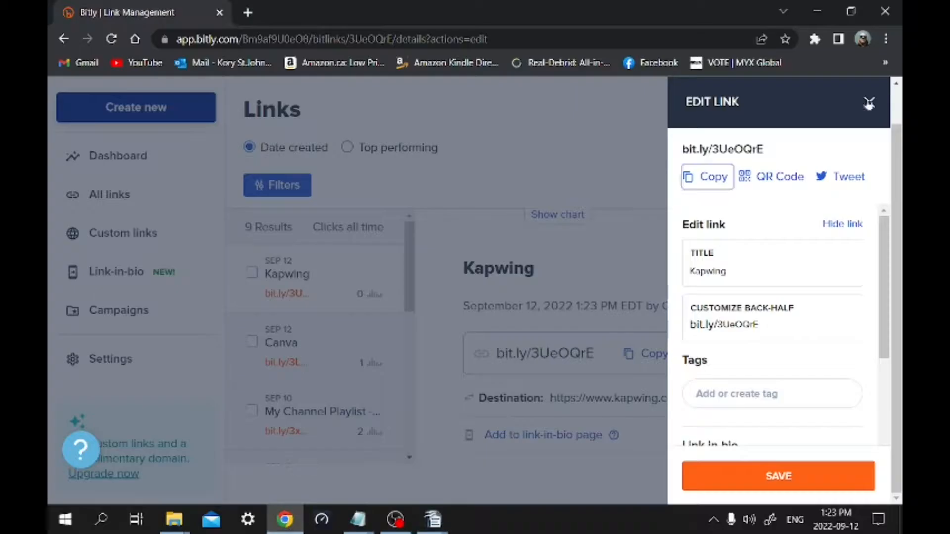
pyautogui.click(869, 103)
pyautogui.click(163, 108)
pyautogui.click(312, 117)
pyautogui.hotkey('ctrl', 'v')
pyautogui.click(759, 473)
pyautogui.click(707, 177)
pyautogui.click(796, 484)
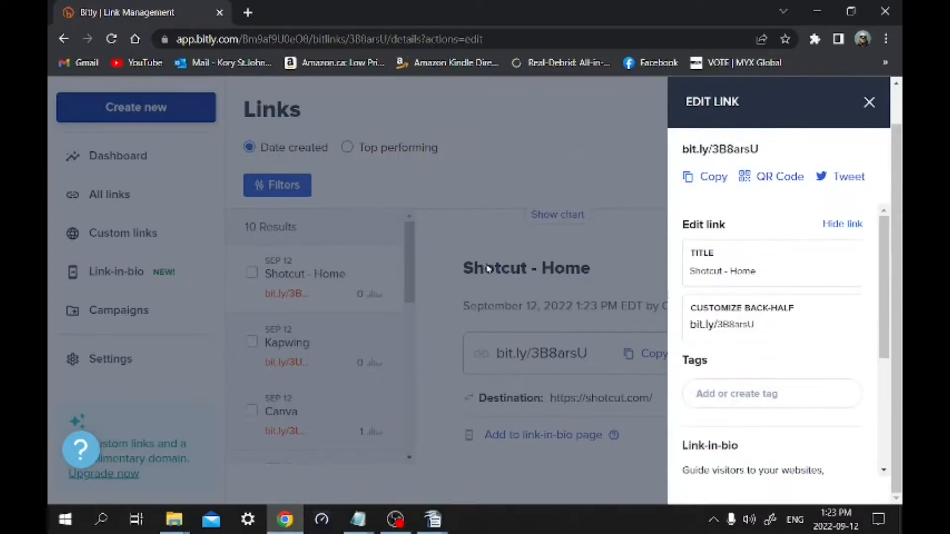
# Put the shortened Shotcut link into the Shotcut entry of the OpenOffice Writer document and adjust the line breaks between entries
pyautogui.click(433, 520)
pyautogui.rightClick(276, 389)
pyautogui.click(385, 384)
pyautogui.scroll(-2, 294, 395)
pyautogui.press('Return')
pyautogui.click(395, 227)
pyautogui.press('Return')
pyautogui.press('BackSpace')
pyautogui.click(259, 341)
pyautogui.press('BackSpace')
# Copy the long Krita URL from the document and switch back to Bitly in Chrome
pyautogui.moveTo(217, 394); pyautogui.dragTo(260, 460)
pyautogui.rightClick(279, 420)
pyautogui.click(303, 412)
pyautogui.click(285, 520)
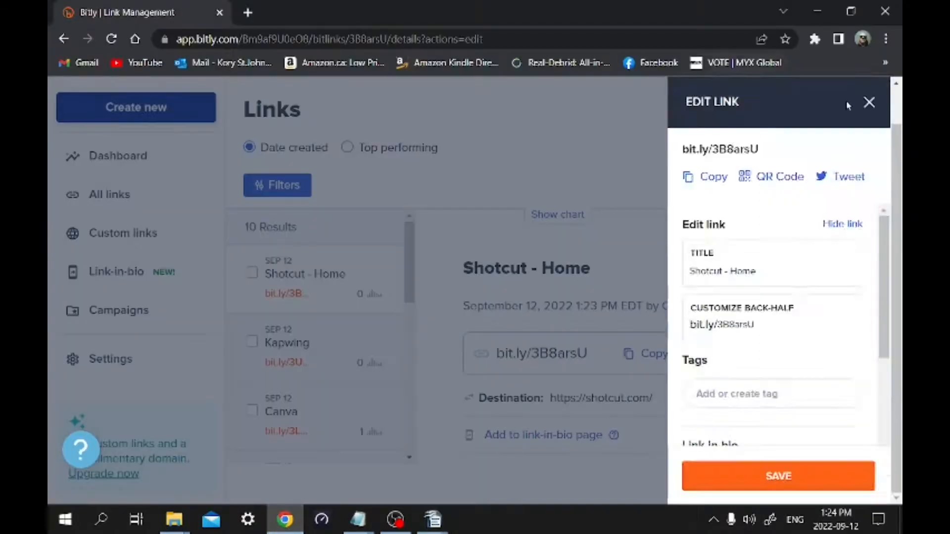
# Create a Bitly short link for the copied Krita URL and copy the short link
pyautogui.click(870, 103)
pyautogui.click(163, 107)
pyautogui.click(312, 117)
pyautogui.hotkey('ctrl', 'v')
pyautogui.click(768, 479)
pyautogui.click(707, 177)
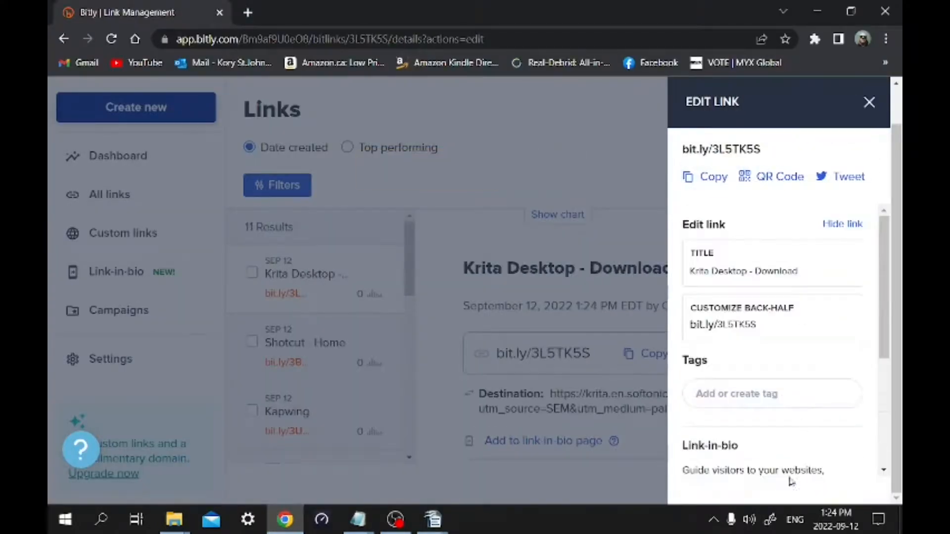
# Put the short link into the Krita entry of the Writer document and cut the long URL from the Gimp entry
pyautogui.click(432, 520)
pyautogui.hotkey('ctrl', 'v')
pyautogui.scroll(-3, 494, 297)
pyautogui.moveTo(714, 424); pyautogui.dragTo(216, 372)
pyautogui.rightClick(247, 380)
pyautogui.click(269, 336)
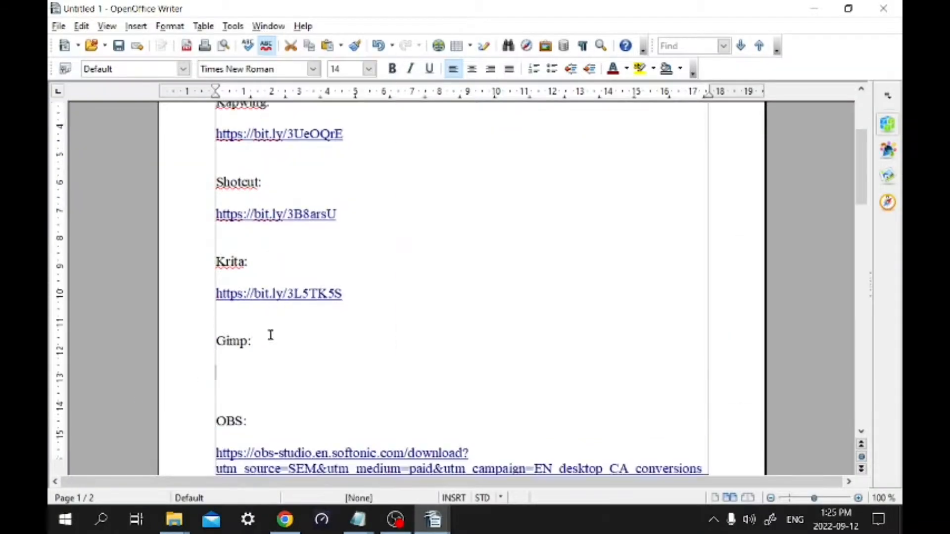
# Switch to Bitly in Chrome, create and save a short link for the Gimp URL, and copy it
pyautogui.click(285, 519)
pyautogui.click(868, 103)
pyautogui.click(163, 107)
pyautogui.click(370, 119)
pyautogui.hotkey('ctrl', 'v')
pyautogui.click(779, 476)
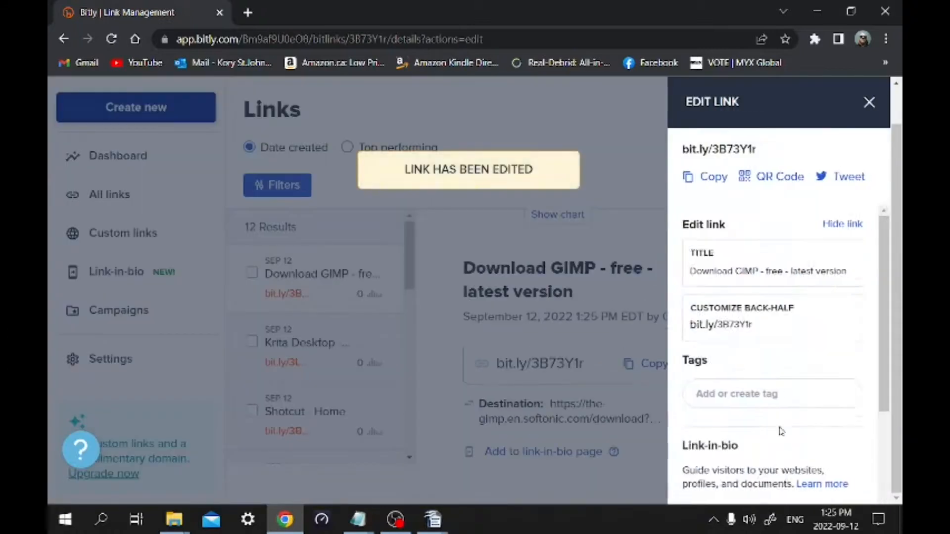
pyautogui.click(707, 176)
pyautogui.click(869, 102)
# Put the short link into the Gimp entry of the Writer document and cut the long URL from the OBS entry
pyautogui.click(433, 519)
pyautogui.rightClick(225, 253)
pyautogui.click(257, 485)
pyautogui.moveTo(476, 391); pyautogui.dragTo(216, 327)
pyautogui.rightClick(294, 342)
pyautogui.click(316, 298)
# Create a Bitly short link for the OBS URL in Chrome, trim its title to Download Obs Studio, save it, and copy it
pyautogui.click(285, 519)
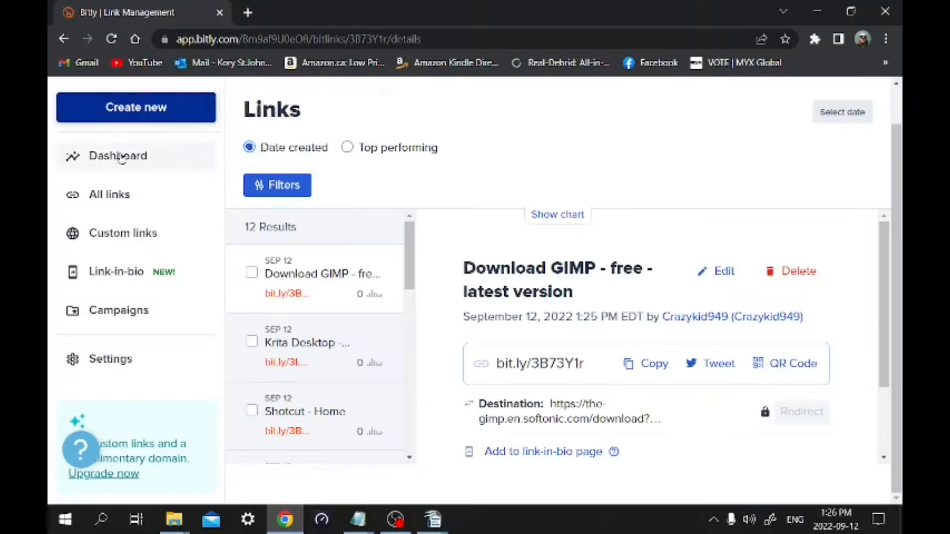
pyautogui.click(149, 107)
pyautogui.click(370, 119)
pyautogui.rightClick(731, 218)
pyautogui.click(790, 335)
pyautogui.click(779, 476)
pyautogui.moveTo(780, 272); pyautogui.dragTo(867, 266)
pyautogui.press('BackSpace')
pyautogui.click(778, 476)
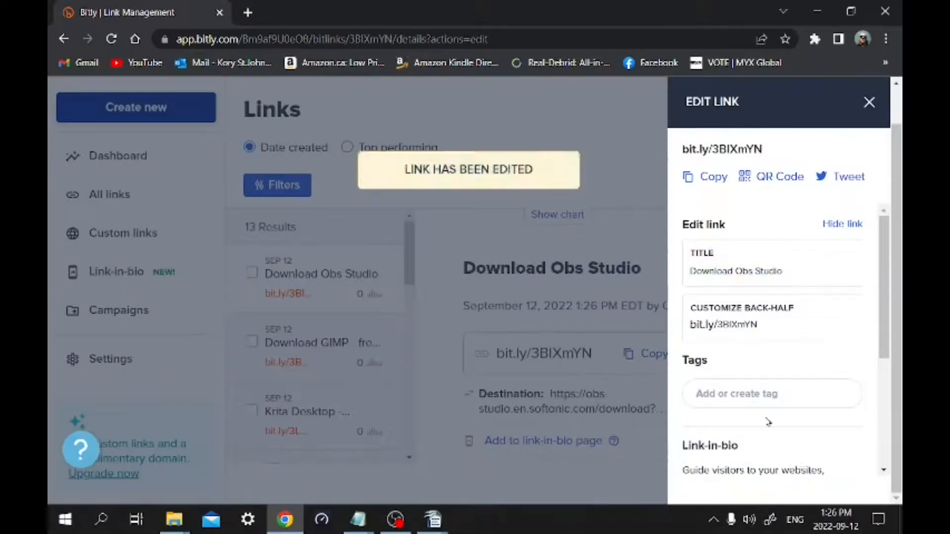
pyautogui.click(869, 103)
# Put the short link into the OBS entry of the Writer document and cut the long Open Office URL
pyautogui.click(432, 519)
pyautogui.hotkey('ctrl', 'v')
pyautogui.scroll(-1, 259, 332)
pyautogui.moveTo(242, 421); pyautogui.dragTo(216, 357)
pyautogui.rightClick(307, 378)
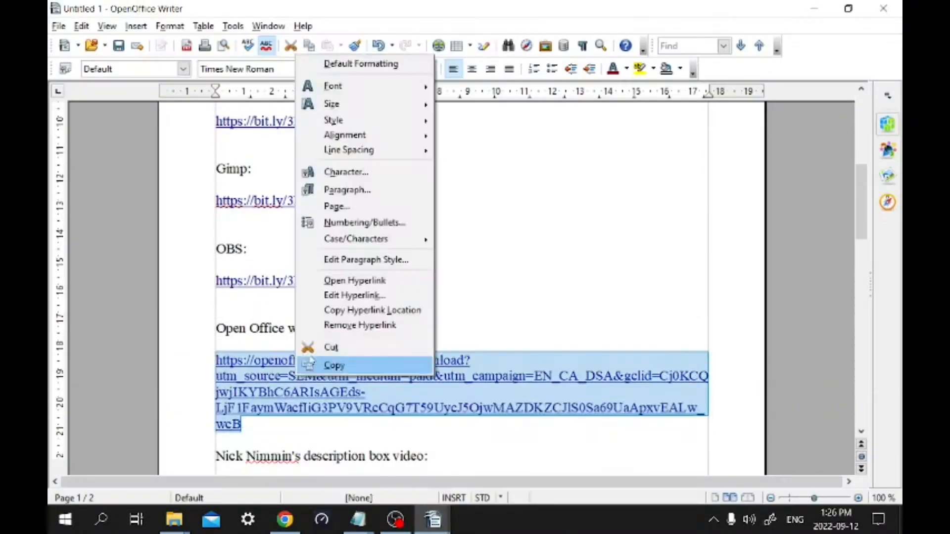
pyautogui.click(331, 347)
# Create a Bitly short link for the Open Office URL in Chrome, trim its title to Download Apache OpenOffice, save it, and copy it
pyautogui.click(285, 520)
pyautogui.click(149, 107)
pyautogui.hotkey('ctrl', 'v')
pyautogui.click(778, 482)
pyautogui.moveTo(822, 271); pyautogui.dragTo(869, 271)
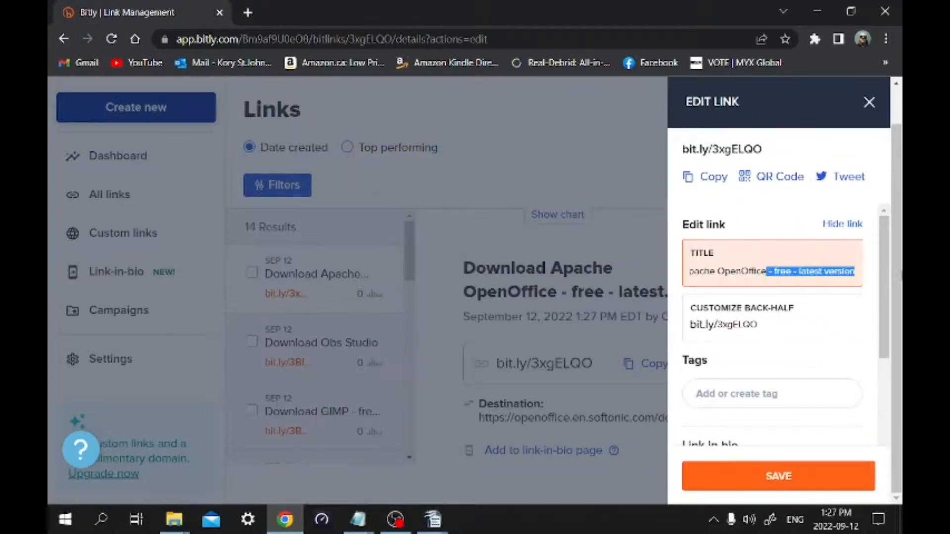
pyautogui.press('BackSpace')
pyautogui.click(779, 476)
pyautogui.click(713, 177)
pyautogui.click(869, 104)
# Put the short link into the Open Office entry of the Writer document and cut the YouTube URL from the description box video entry
pyautogui.click(432, 520)
pyautogui.hotkey('ctrl', 'v')
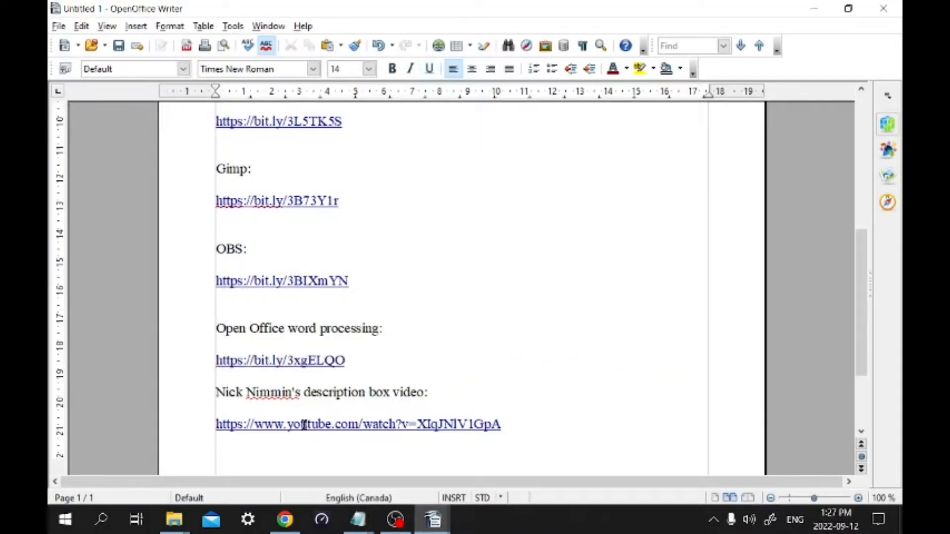
pyautogui.moveTo(216, 424); pyautogui.dragTo(527, 424)
pyautogui.hotkey('ctrl', 'x')
# Create a Bitly short link for the YouTube URL in Chrome, title it Description Box Template video, save it, and copy it
pyautogui.click(284, 520)
pyautogui.click(148, 107)
pyautogui.click(289, 114)
pyautogui.hotkey('ctrl', 'v')
pyautogui.click(769, 479)
pyautogui.tripleClick(727, 271)
pyautogui.write('Description Box Template video')
pyautogui.click(778, 476)
pyautogui.click(713, 177)
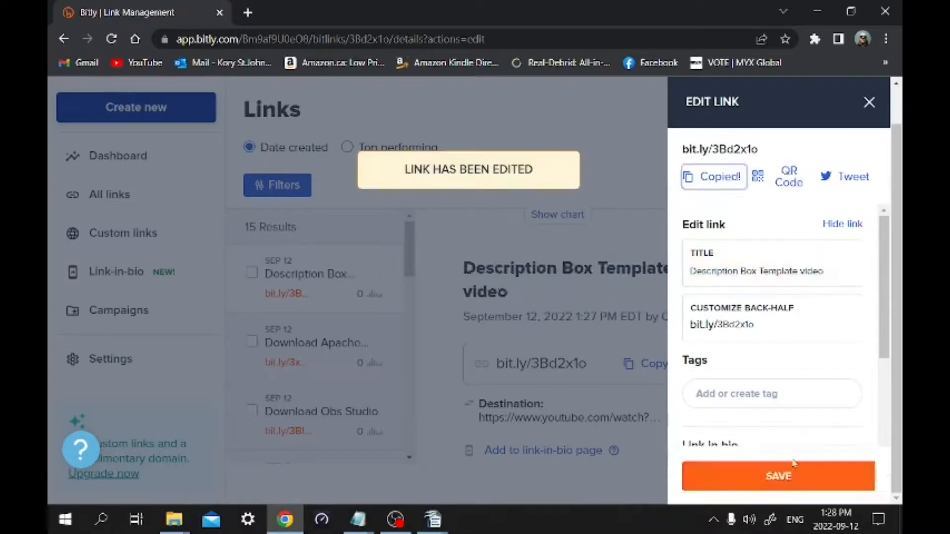
# Put the new short link into the description box video entry of the Writer document
pyautogui.click(869, 102)
pyautogui.click(433, 519)
pyautogui.hotkey('ctrl', 'v')
# Move the Canva and Kapwing short links up beside their labels, separated by a tab
pyautogui.scroll(5, 576, 302)
pyautogui.click(266, 124)
pyautogui.press('Tab')
pyautogui.press('Delete')
pyautogui.press('Delete')
pyautogui.click(280, 172)
pyautogui.press('Tab')
# Move the Shotcut and Krita short links up beside their labels, separated by a tab
pyautogui.press('Delete')
pyautogui.press('Delete')
pyautogui.scroll(1, 280, 173)
pyautogui.click(274, 242)
pyautogui.press('Tab')
pyautogui.press('Delete')
pyautogui.press('Delete')
pyautogui.click(263, 291)
pyautogui.press('Tab')
# Move the Gimp and OBS short links up beside their labels, separated by a tab
pyautogui.press('Delete')
pyautogui.press('Delete')
pyautogui.click(271, 333)
pyautogui.press('Tab')
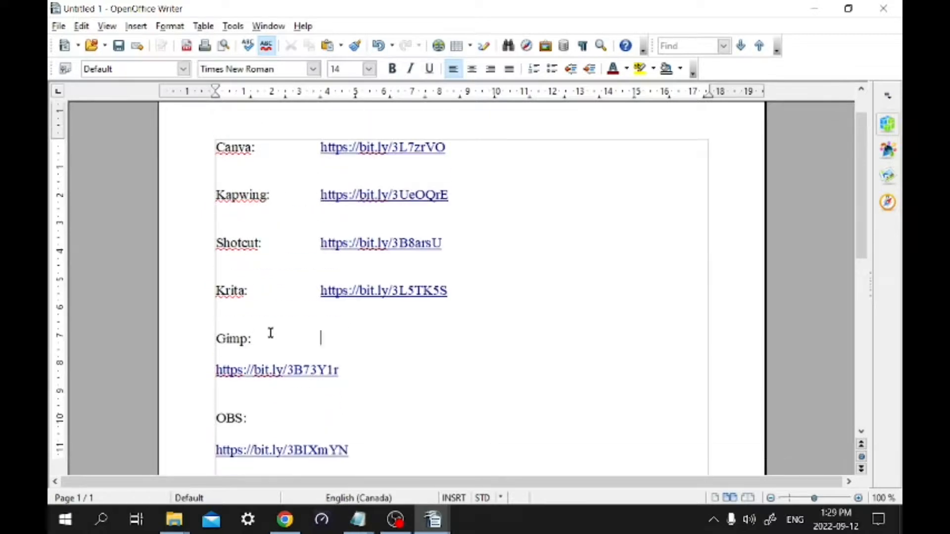
pyautogui.press('Delete')
pyautogui.press('Delete')
pyautogui.click(267, 386)
pyautogui.press('Tab')
pyautogui.press('Delete')
pyautogui.press('Delete')
# Insert three more tabs before the Kapwing and Shotcut links to shift them further from their labels
pyautogui.scroll(-1, 394, 434)
pyautogui.click(310, 142)
pyautogui.press('Tab')
pyautogui.press('Tab')
pyautogui.press('Tab')
pyautogui.press('Tab')
pyautogui.click(335, 173)
pyautogui.press('Tab')
pyautogui.press('Tab')
pyautogui.press('Tab')
pyautogui.press('Tab')
# Shift the Krita, Gimp and OBS links by three more tabs so they line up with the links above
pyautogui.click(315, 236)
pyautogui.press('Tab')
pyautogui.press('Tab')
pyautogui.press('Tab')
pyautogui.press('Tab')
pyautogui.click(317, 286)
pyautogui.press('Tab')
pyautogui.press('Tab')
pyautogui.press('Tab')
pyautogui.press('Tab')
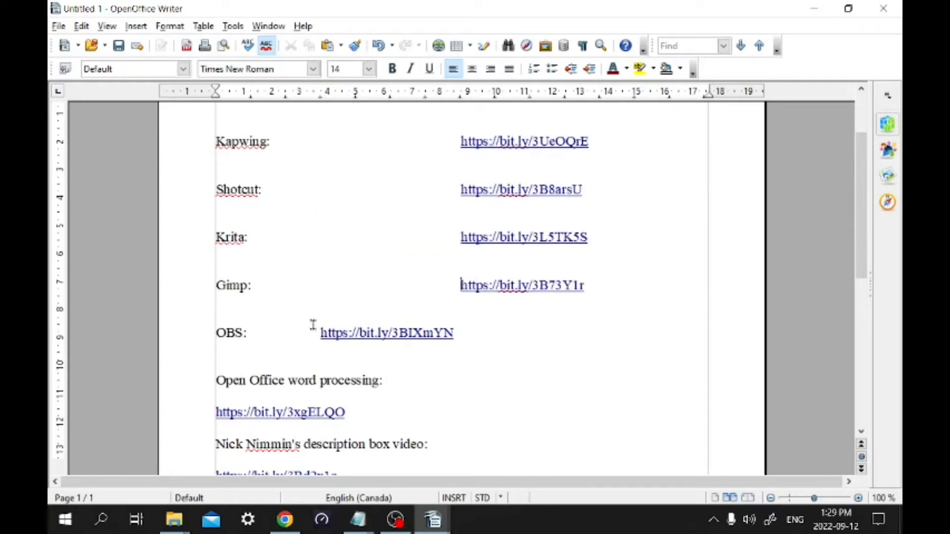
pyautogui.click(323, 332)
pyautogui.press('Tab')
pyautogui.press('Tab')
pyautogui.press('Tab')
pyautogui.press('Tab')
# Move the Open Office short link up beside its label, aligned with the other links
pyautogui.click(386, 380)
pyautogui.press('Tab')
pyautogui.press('Tab')
pyautogui.press('Tab')
pyautogui.press('Delete')
# Add a blank line after the Open Office entry and bring the description box video link up beside its label
pyautogui.click(625, 382)
pyautogui.press('Return')
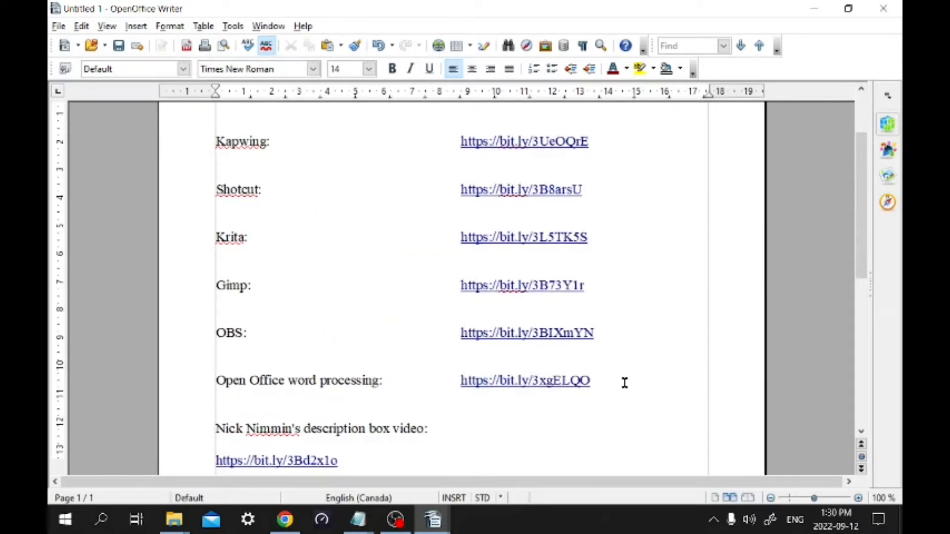
pyautogui.press('Delete')
# Review the whole list of labels and short links for consistent alignment
pyautogui.scroll(1, 649, 357)
pyautogui.scroll(1, 655, 140)
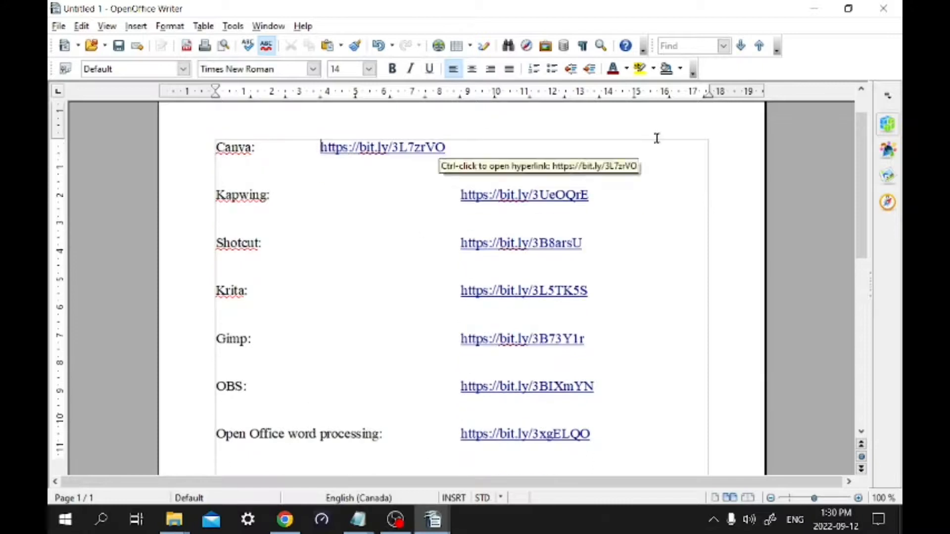
pyautogui.scroll(-4, 661, 240)
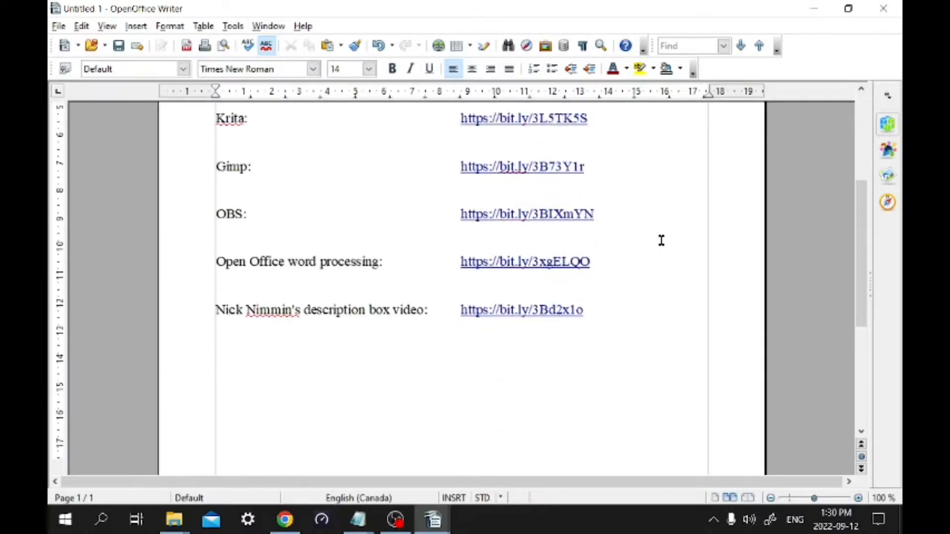
pyautogui.scroll(5, 661, 240)
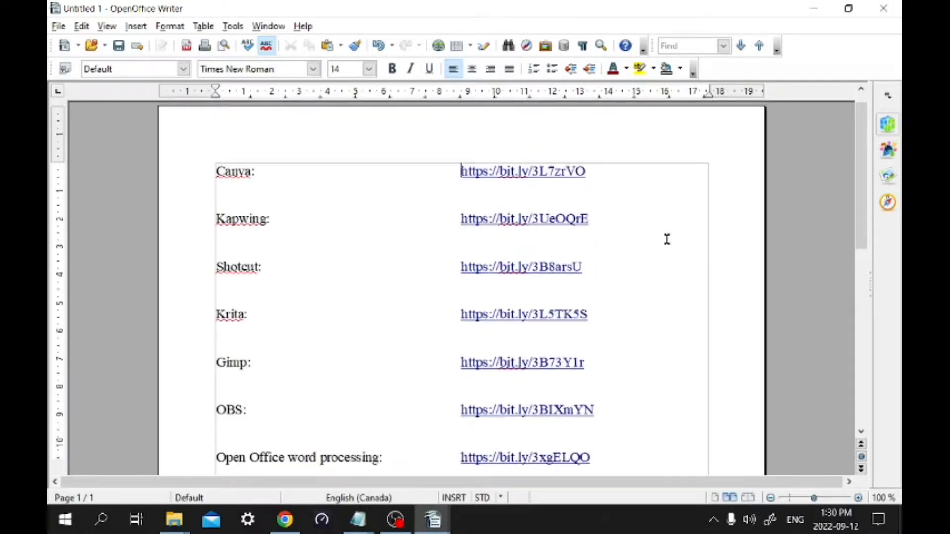
pyautogui.scroll(-1, 665, 239)
pyautogui.scroll(-2, 666, 237)
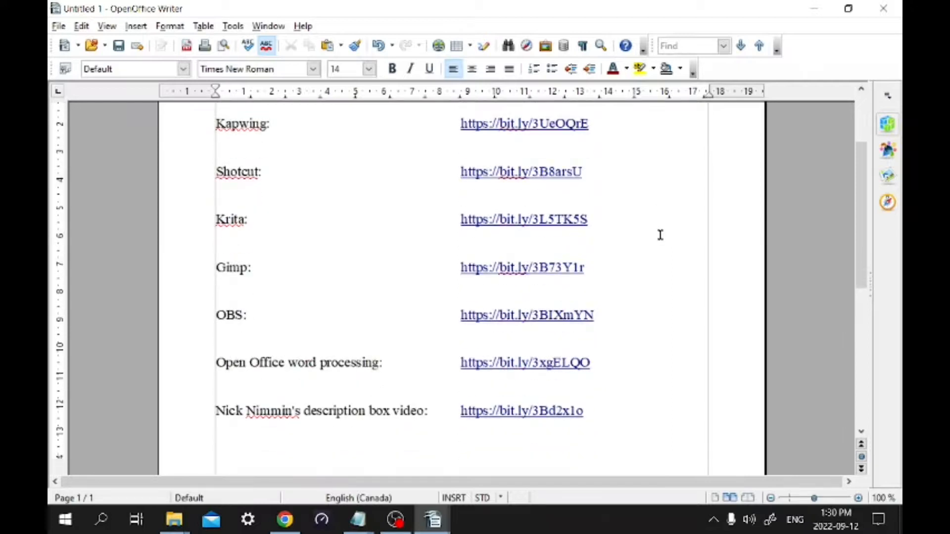
pyautogui.scroll(2, 661, 235)
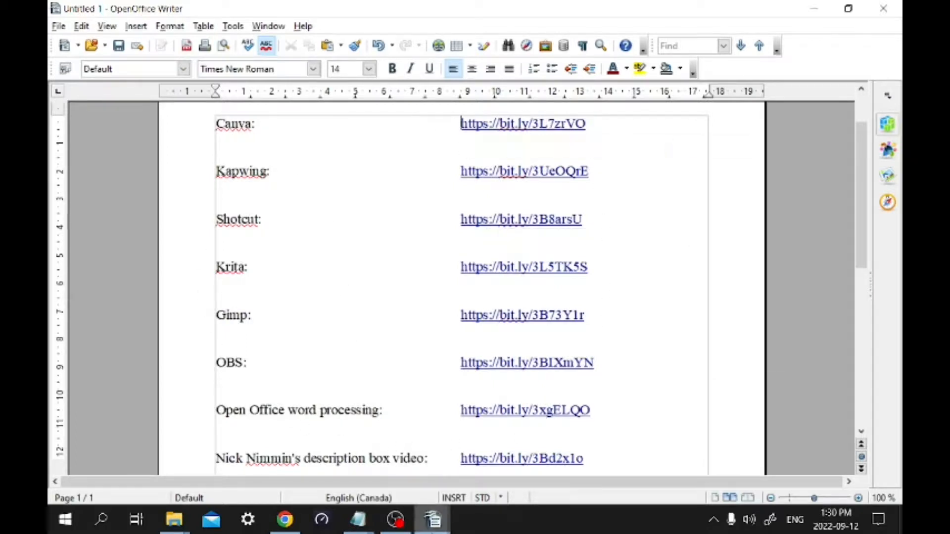
# Switch to the Video Editing url's.odt document and look through its original long URLs for comparison
pyautogui.moveTo(432, 529)
pyautogui.click(387, 473)
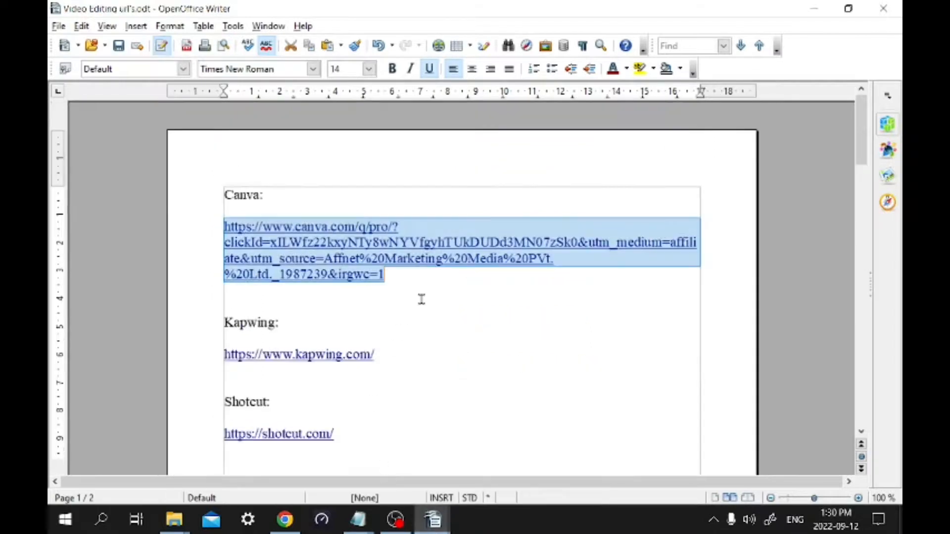
pyautogui.scroll(-5, 428, 361)
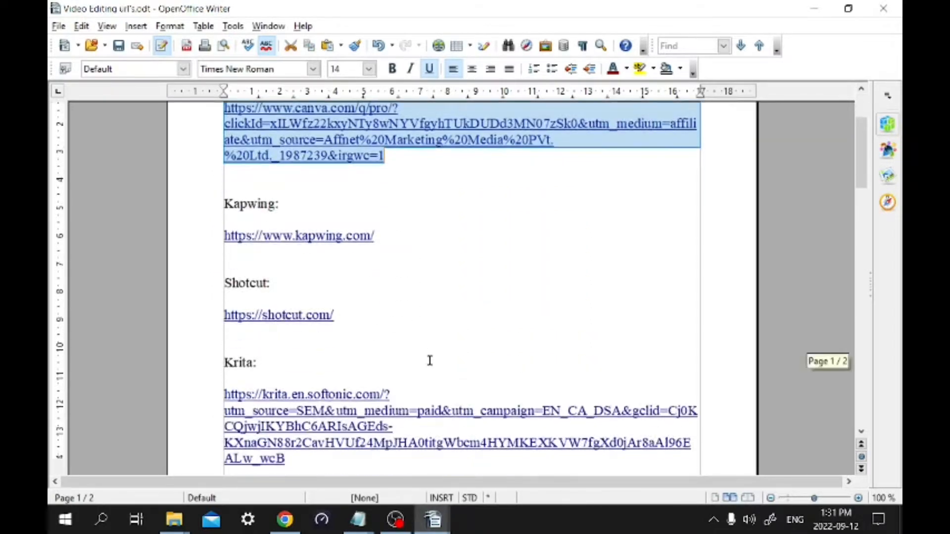
pyautogui.scroll(-12, 430, 360)
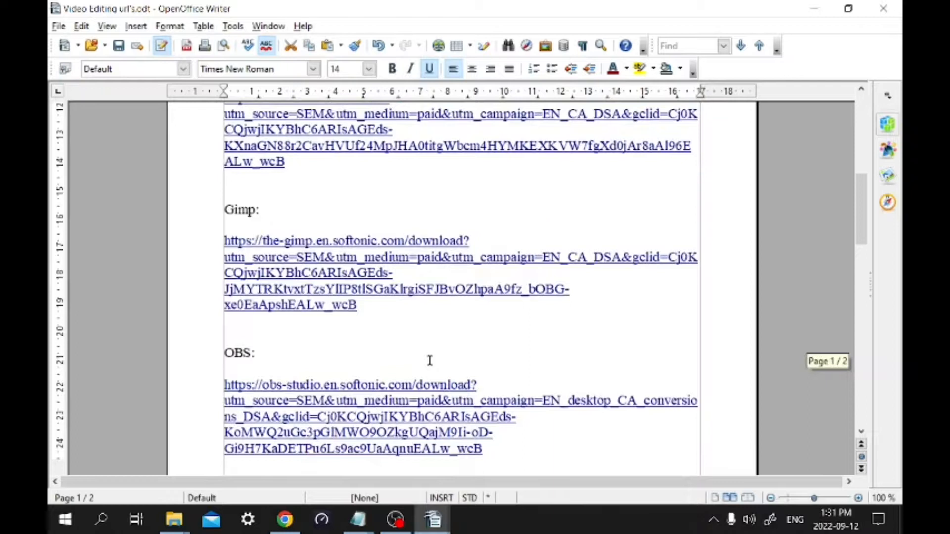
pyautogui.scroll(-12, 430, 360)
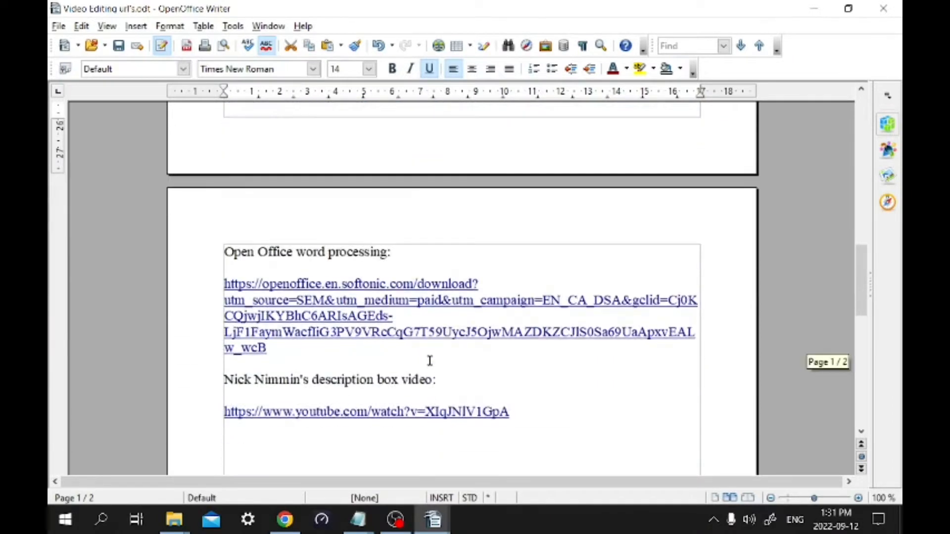
pyautogui.scroll(3, 430, 361)
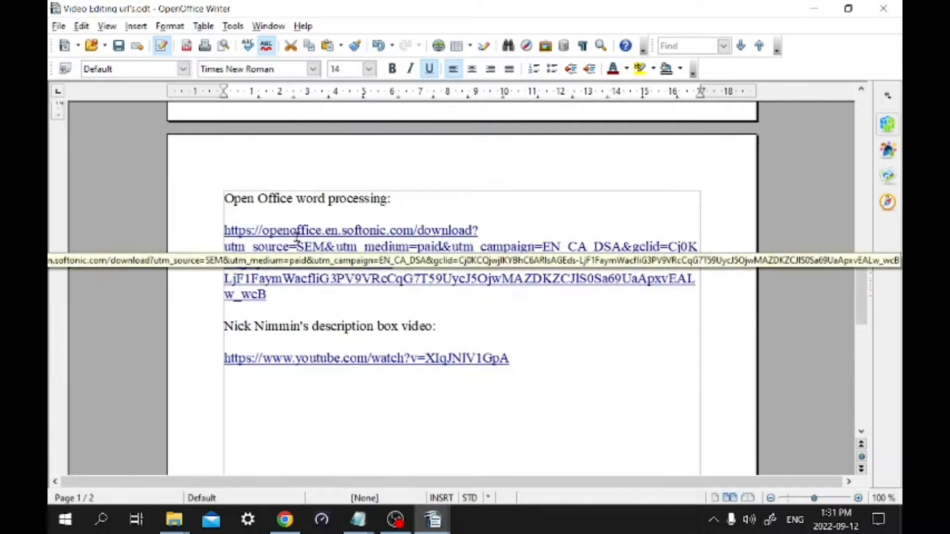
pyautogui.scroll(20, 467, 297)
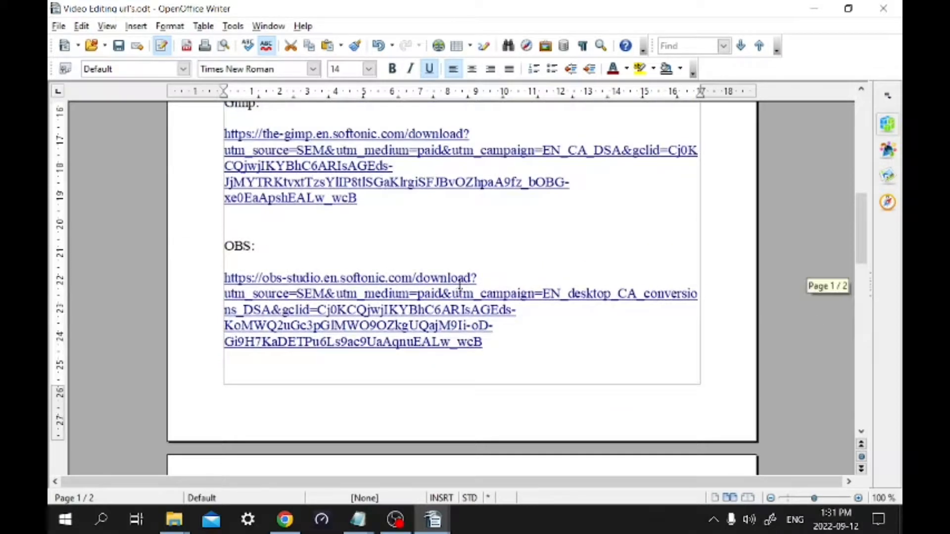
# Return to the Untitled 1 document and check how much of the page the short link list takes up
pyautogui.moveTo(432, 519)
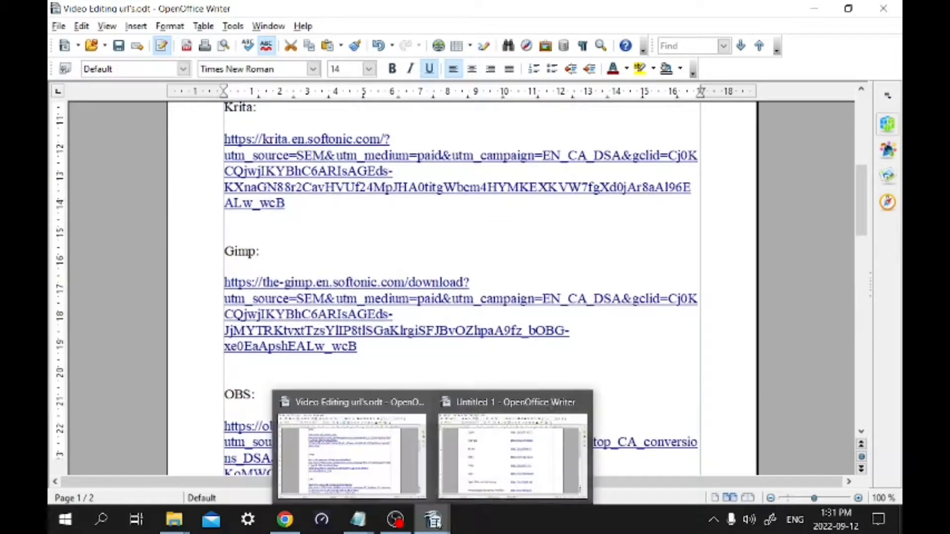
pyautogui.click(487, 465)
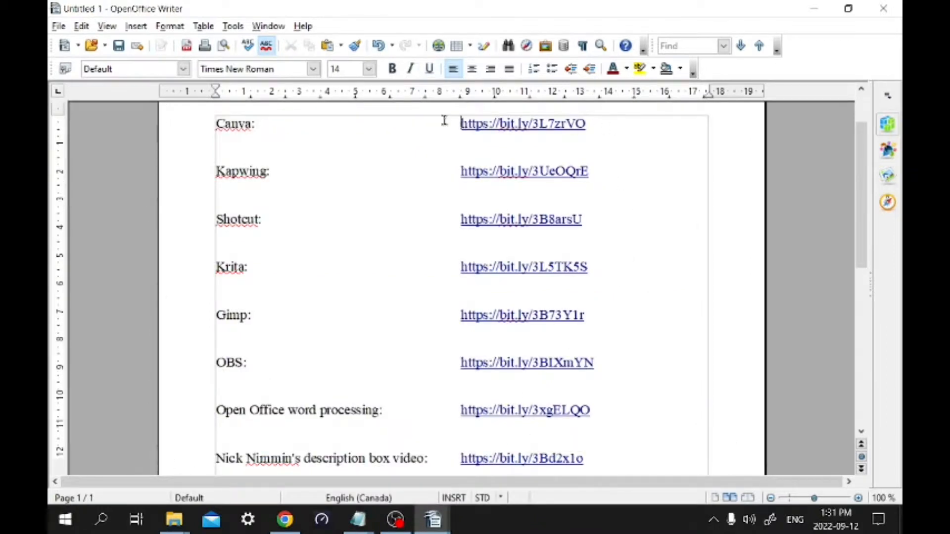
pyautogui.scroll(-10, 687, 280)
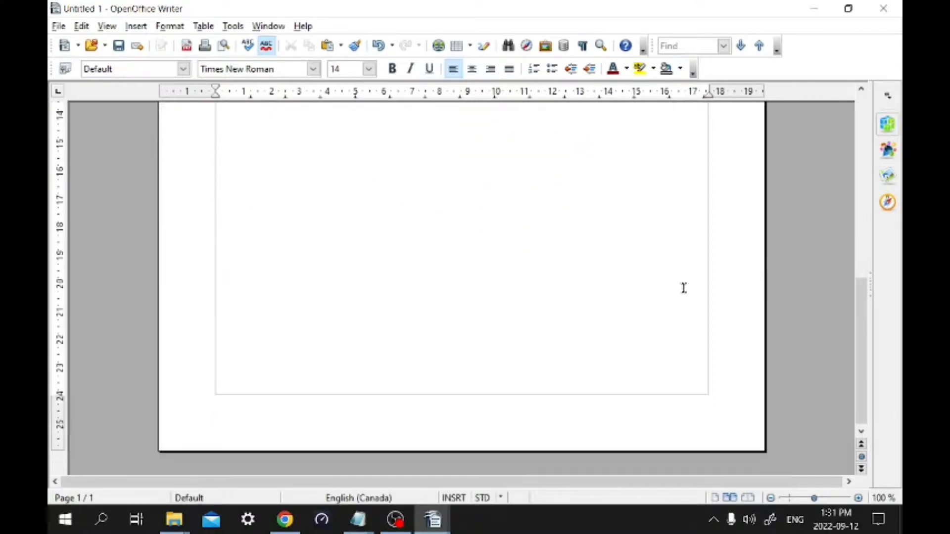
pyautogui.scroll(10, 628, 225)
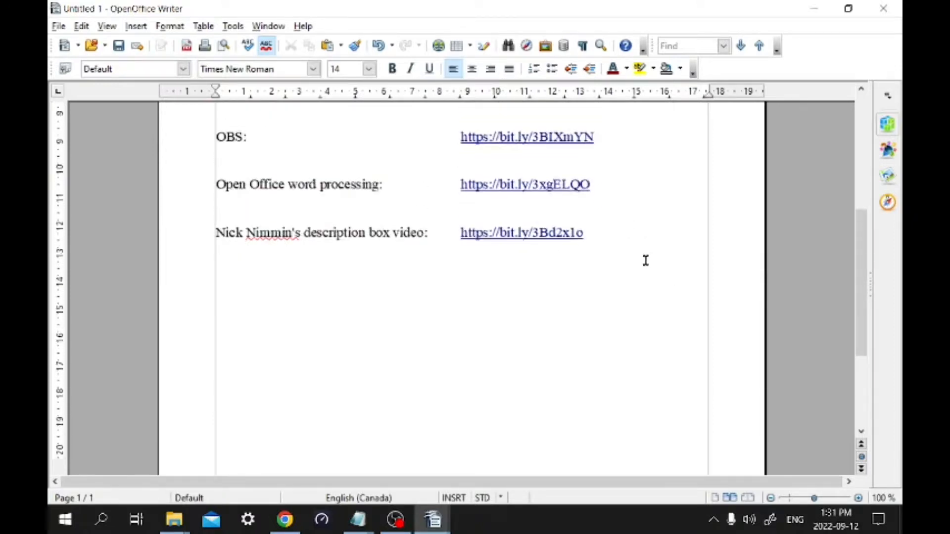